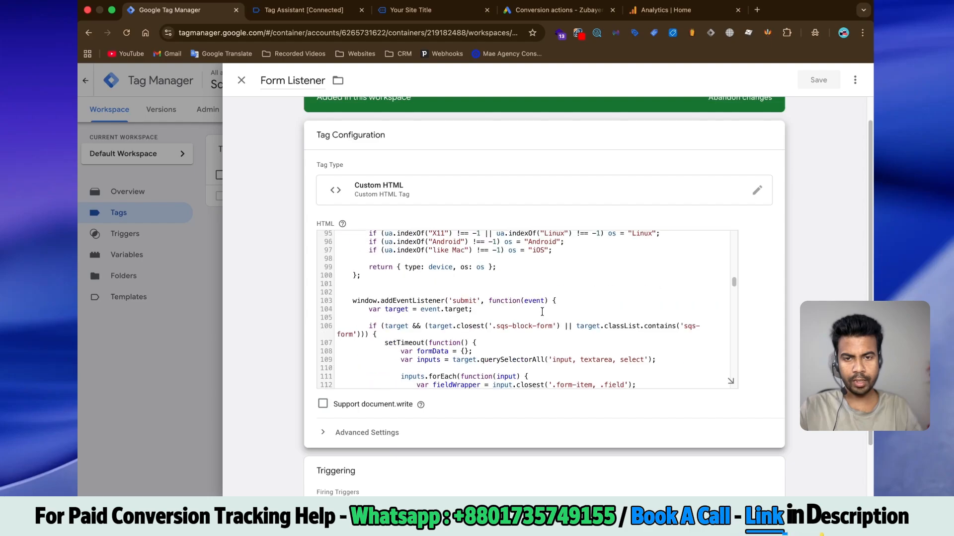
# Step: Review the Form Listener tag's custom HTML code and return to the tag list
pyautogui.scroll(20, 656, 341)
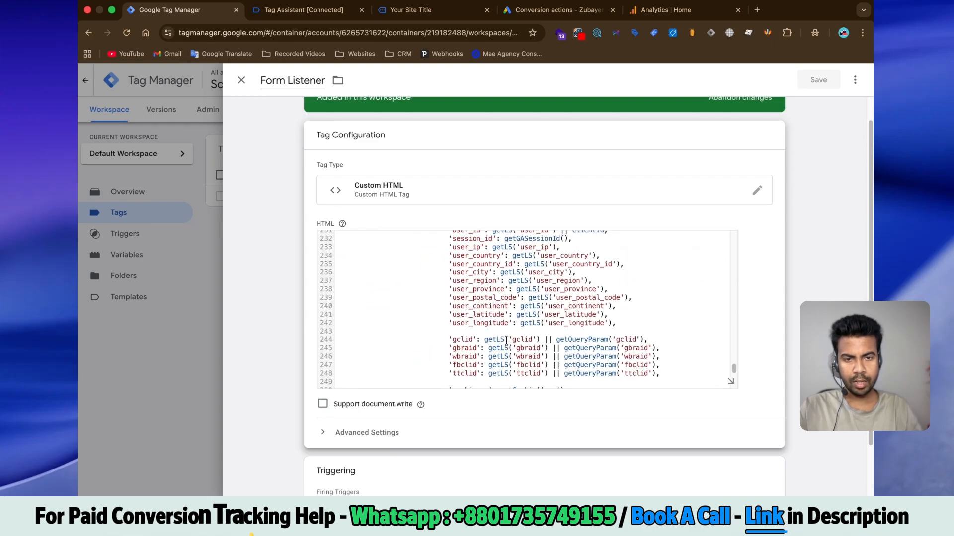
pyautogui.click(117, 213)
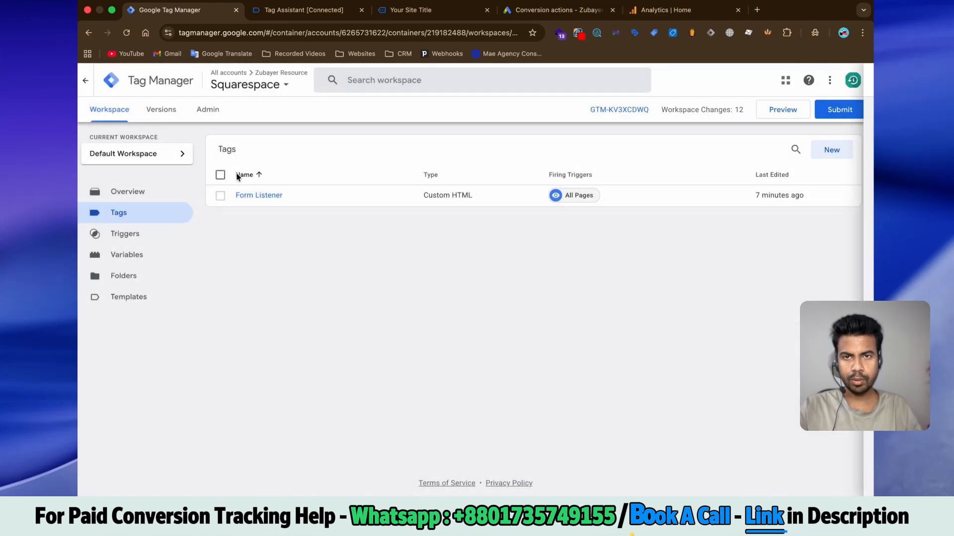
# Step: On the Squarespace site, fill in the contact form with Test as first name, subject and message, plus last name and email, and submit it
pyautogui.click(413, 10)
pyautogui.scroll(-1, 521, 277)
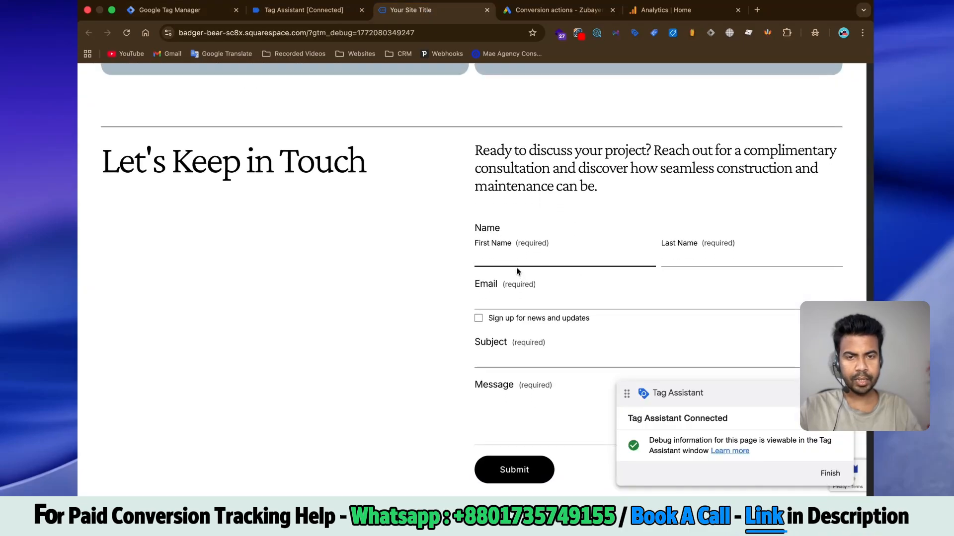
pyautogui.click(517, 268)
pyautogui.write('Test')
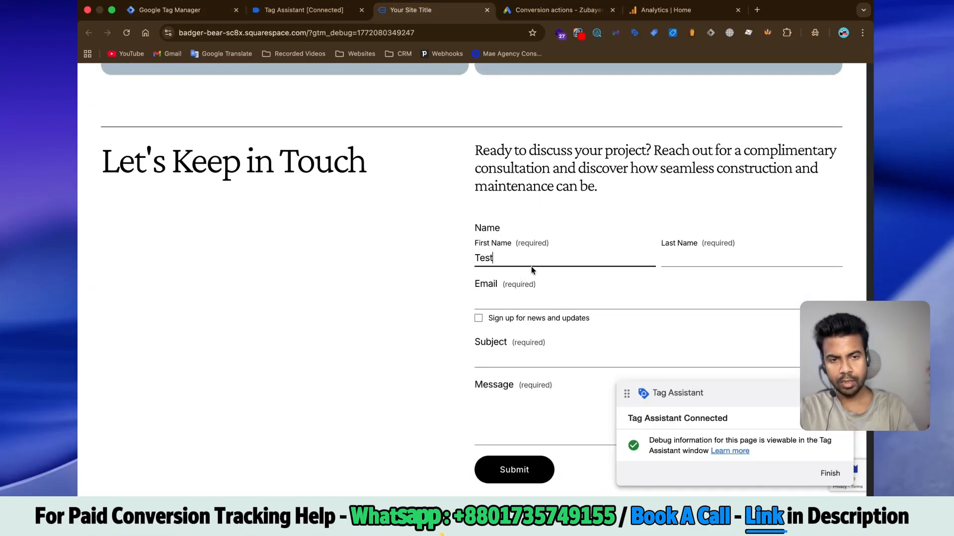
pyautogui.click(753, 253)
pyautogui.click(760, 288)
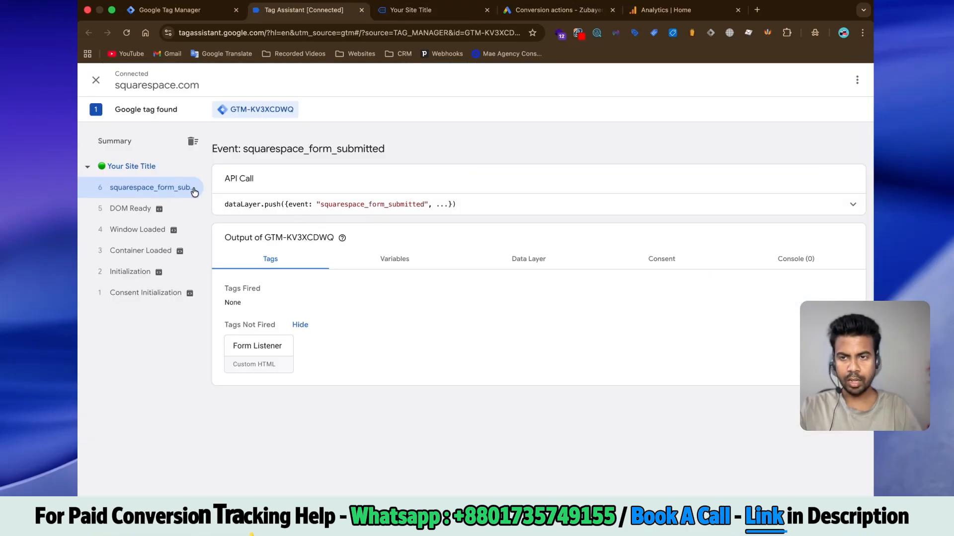
# Step: Examine the data layer values of the squarespace_form_submitted event in Tag Assistant, including form data, hashed fields, click IDs and cookies
pyautogui.click(535, 257)
pyautogui.scroll(-5, 579, 367)
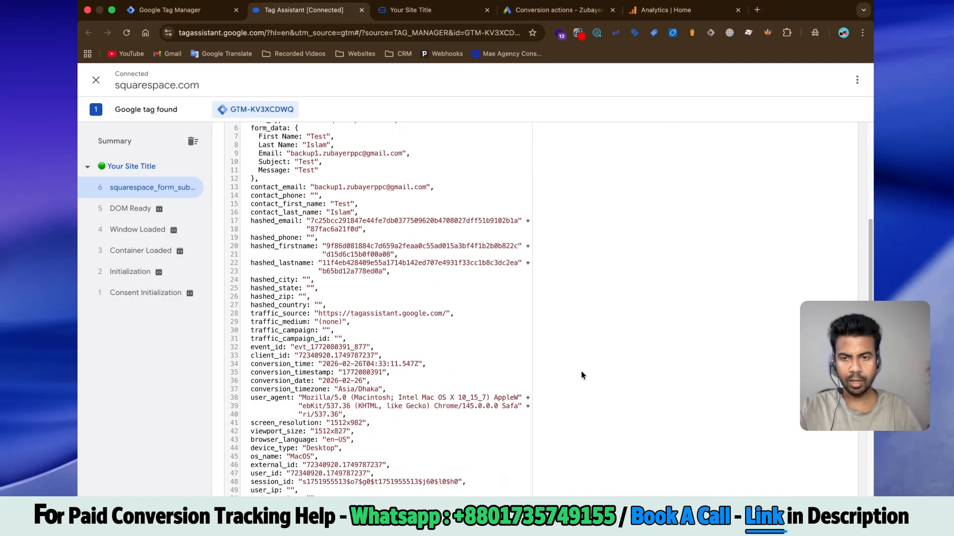
pyautogui.scroll(5, 386, 336)
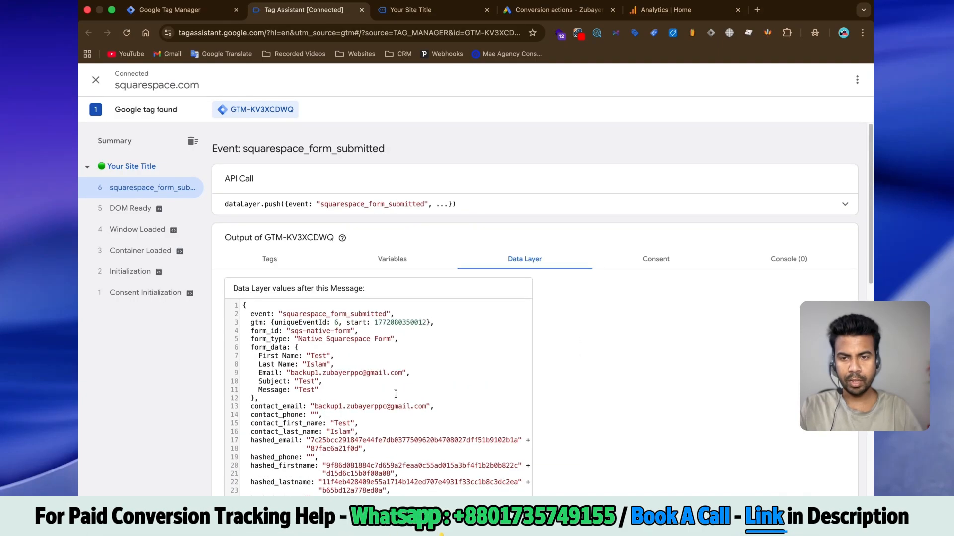
pyautogui.scroll(-1, 295, 367)
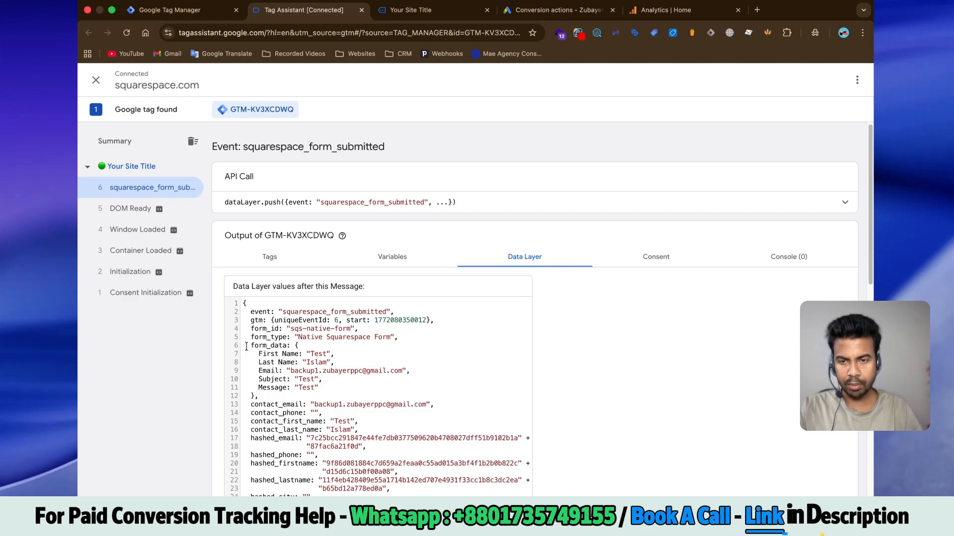
pyautogui.moveTo(245, 346); pyautogui.dragTo(302, 370)
pyautogui.scroll(-3, 360, 336)
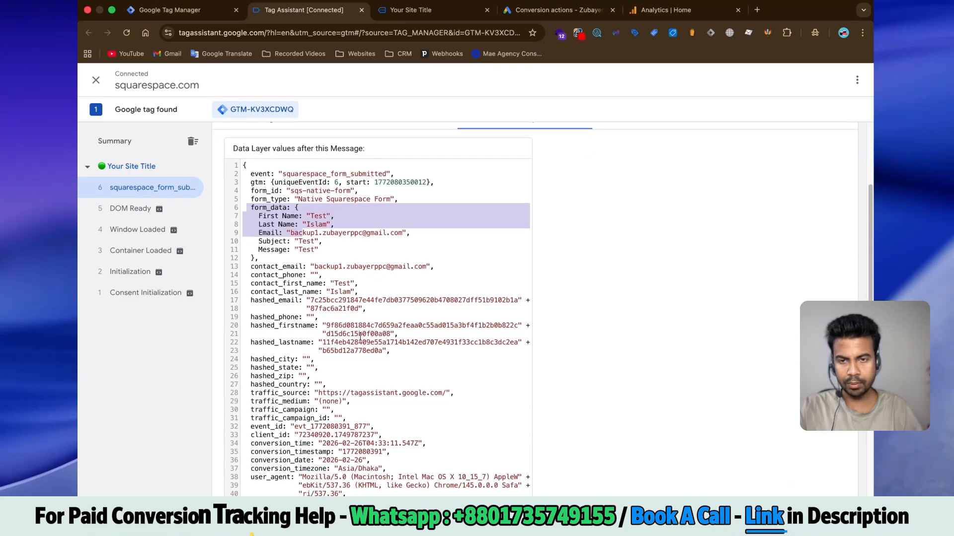
pyautogui.scroll(-6, 360, 336)
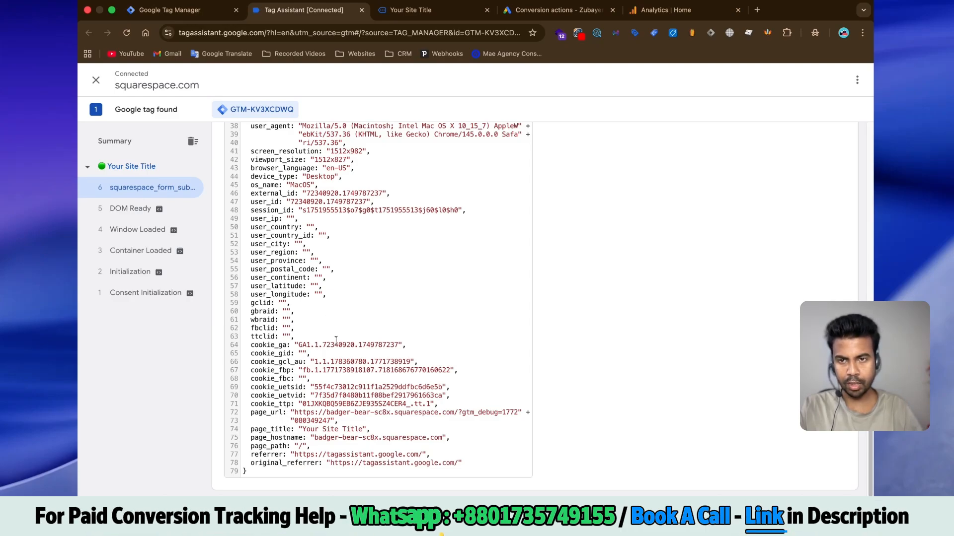
pyautogui.scroll(10, 335, 340)
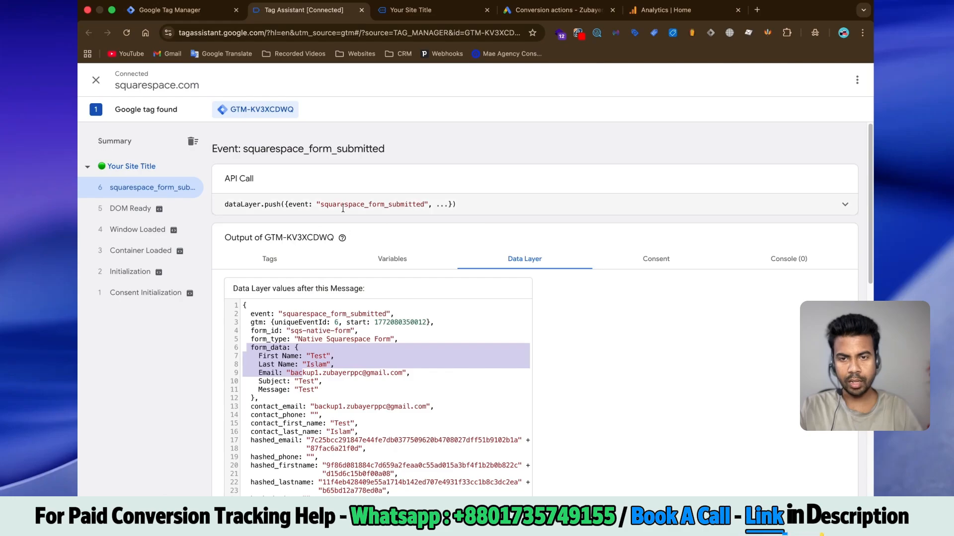
# Step: Copy the event name squarespace_form_submitted and use it in a new Custom Event trigger in Google Tag Manager
pyautogui.doubleClick(343, 205)
pyautogui.press('super+c')
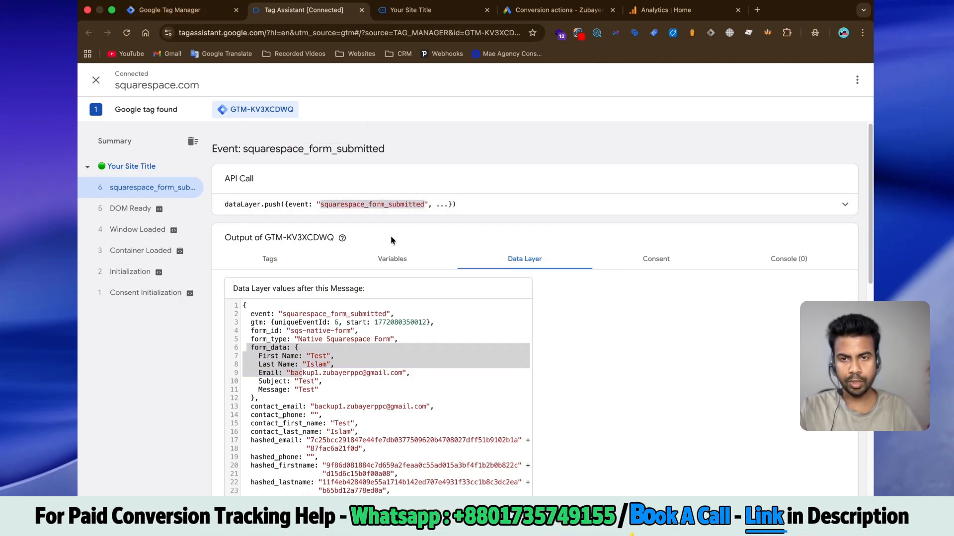
pyautogui.click(180, 10)
pyautogui.click(143, 234)
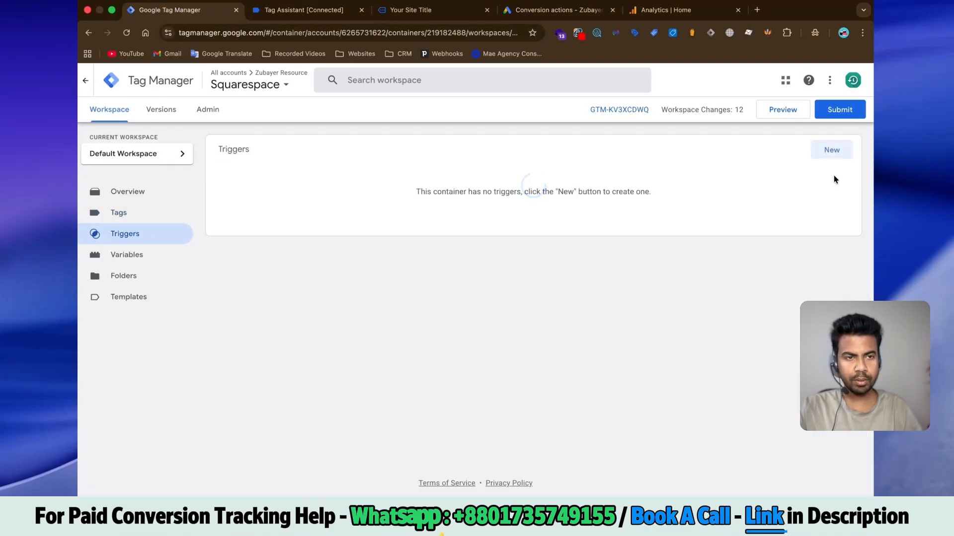
pyautogui.click(831, 149)
pyautogui.click(464, 153)
pyautogui.scroll(-1, 594, 340)
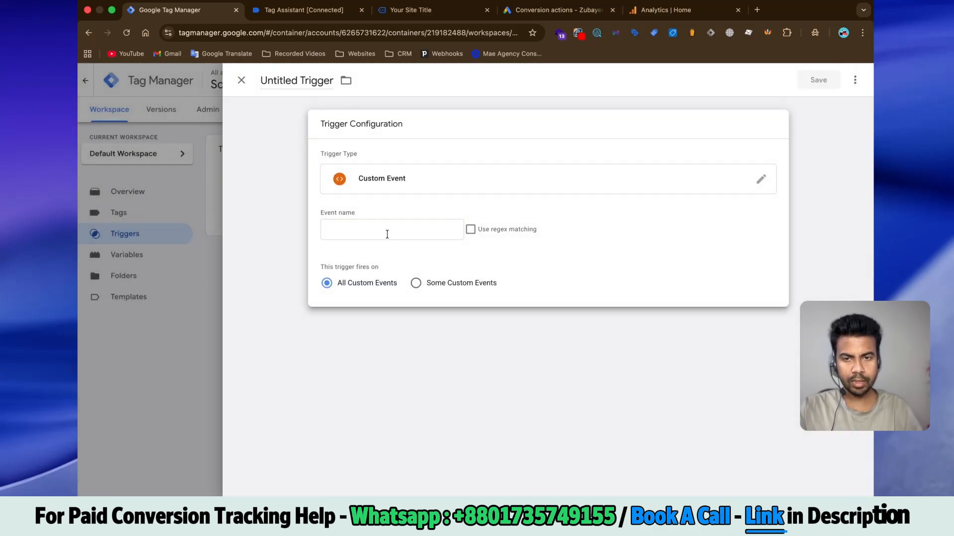
pyautogui.click(411, 234)
pyautogui.press('super+v')
# Step: Name the trigger Lead and save it
pyautogui.click(302, 90)
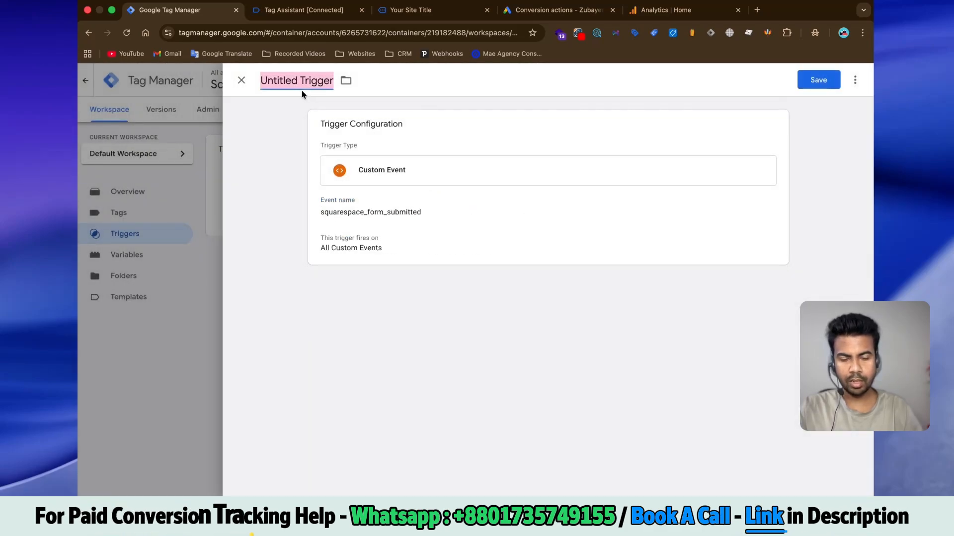
pyautogui.write('Lead')
pyautogui.click(830, 79)
# Step: Examine the contact and hashed user fields of the form submission event in Tag Assistant's data layer
pyautogui.click(314, 9)
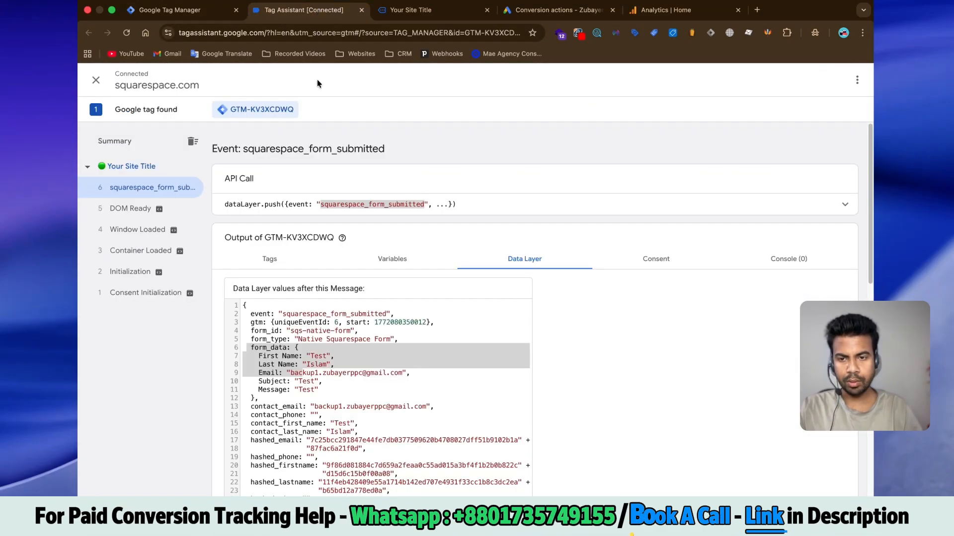
pyautogui.scroll(-5, 399, 349)
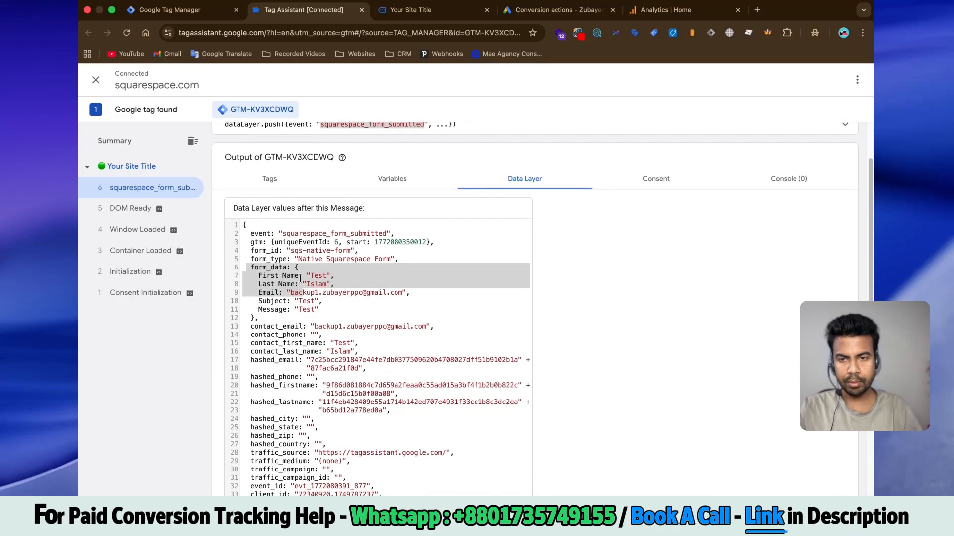
pyautogui.scroll(-1, 275, 279)
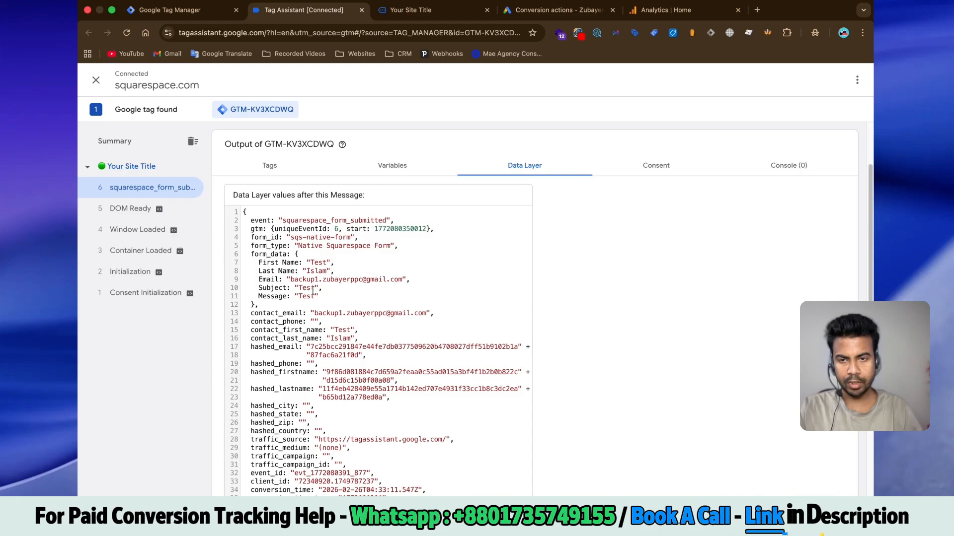
pyautogui.scroll(-5, 313, 289)
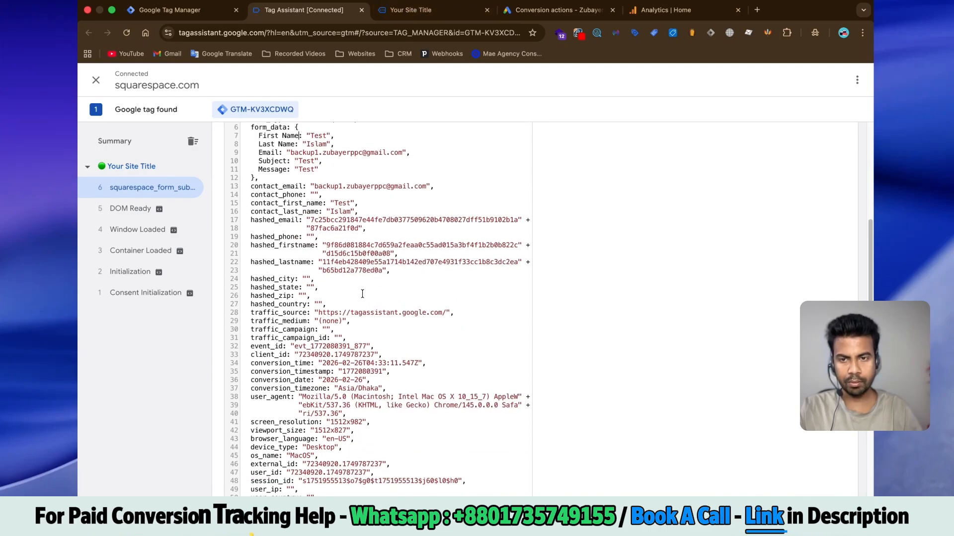
pyautogui.scroll(6, 362, 294)
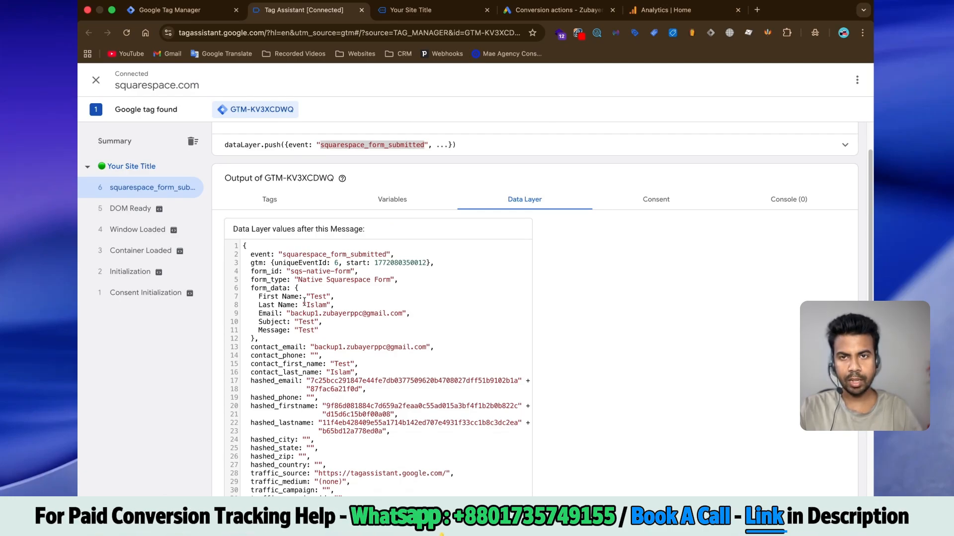
pyautogui.click(416, 9)
pyautogui.click(304, 10)
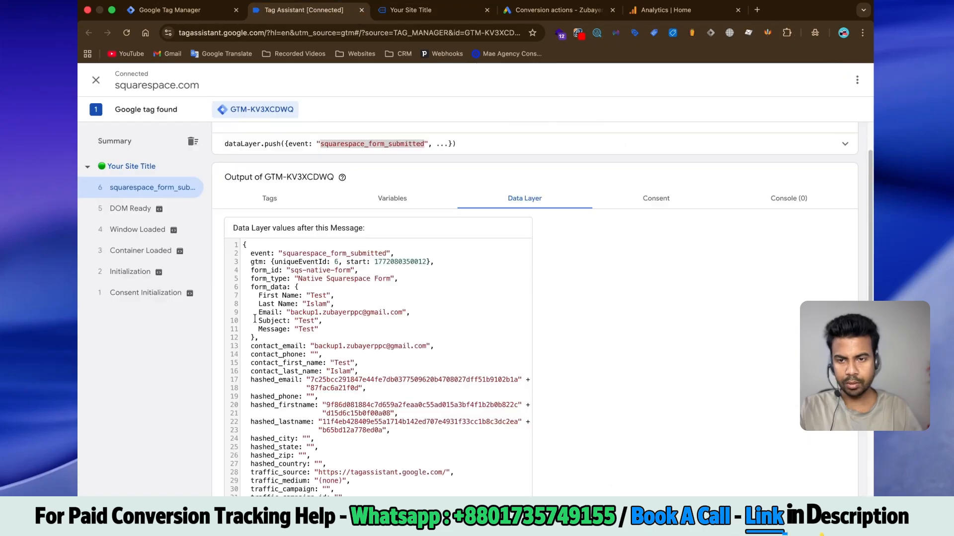
# Step: Copy the hashed_email key and use it as the name in a new Data Layer Variable in Google Tag Manager
pyautogui.scroll(-2, 254, 318)
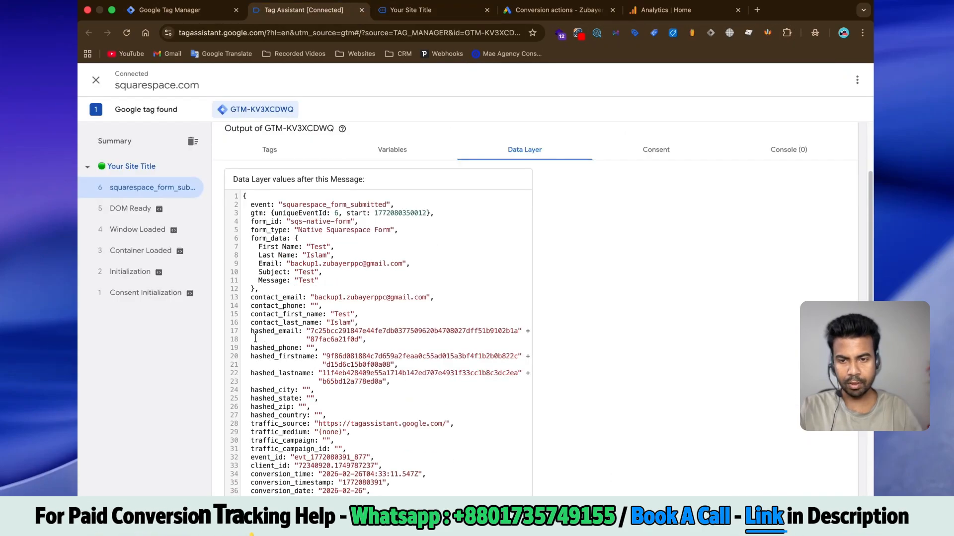
pyautogui.doubleClick(273, 331)
pyautogui.press('super+c')
pyautogui.click(169, 10)
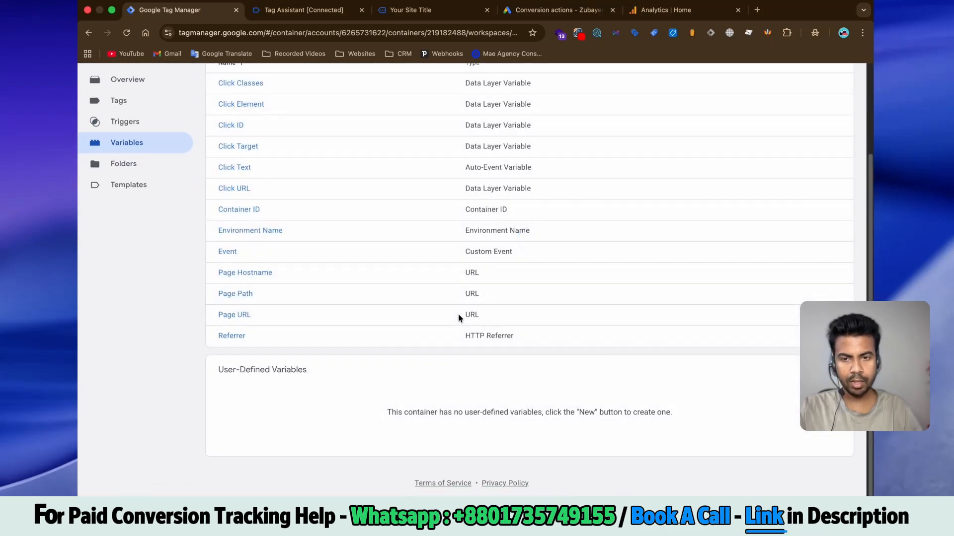
pyautogui.click(854, 81)
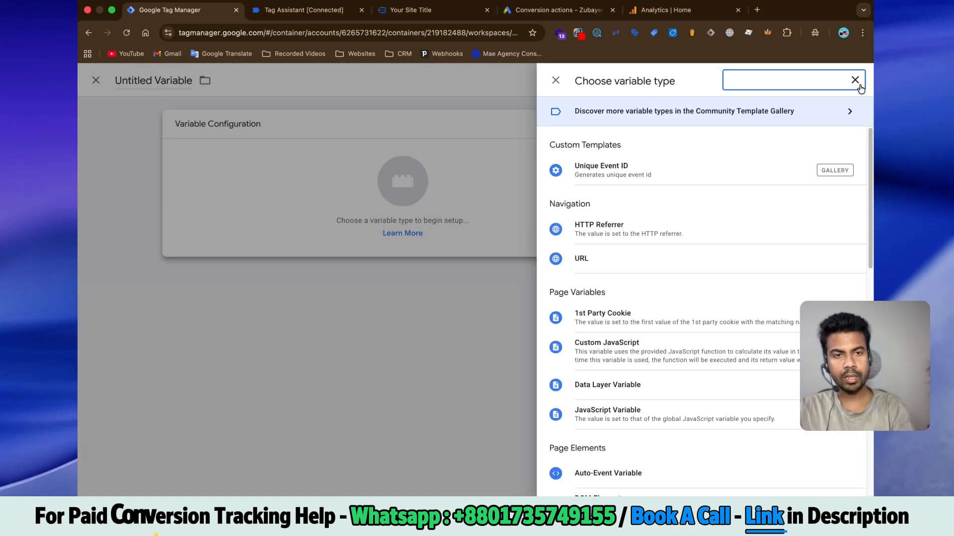
pyautogui.write('da')
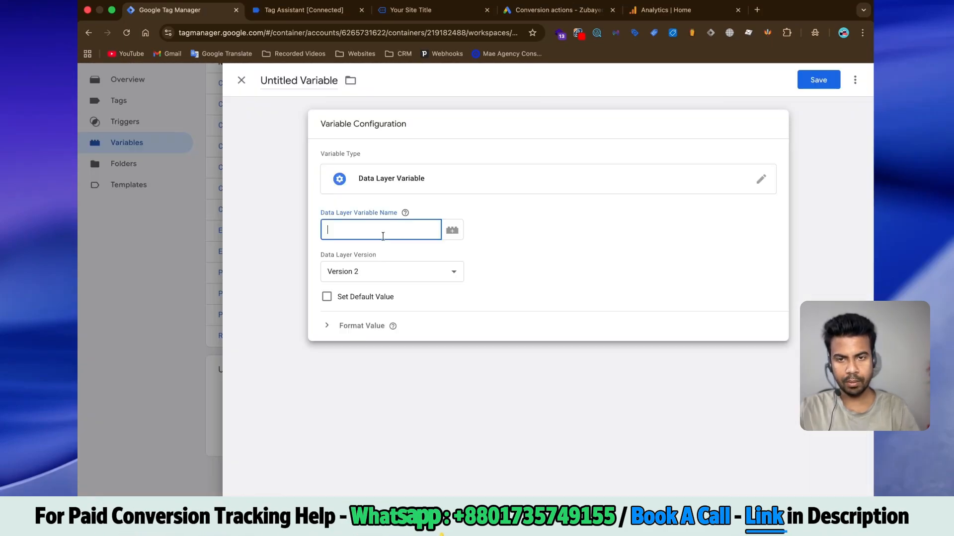
pyautogui.press('super+v')
# Step: Title the data layer variable Email and save it
pyautogui.click(280, 83)
pyautogui.press('super+a')
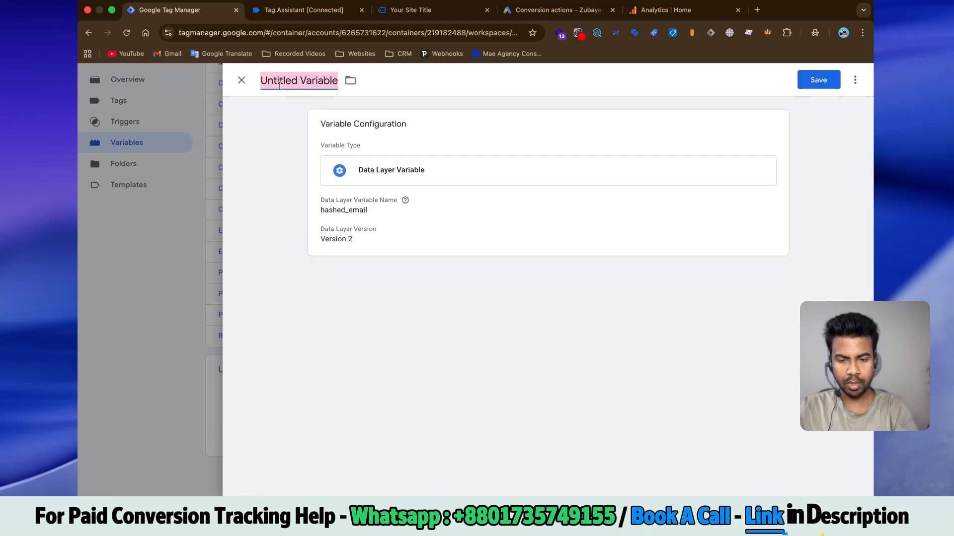
pyautogui.write('Email')
pyautogui.click(833, 79)
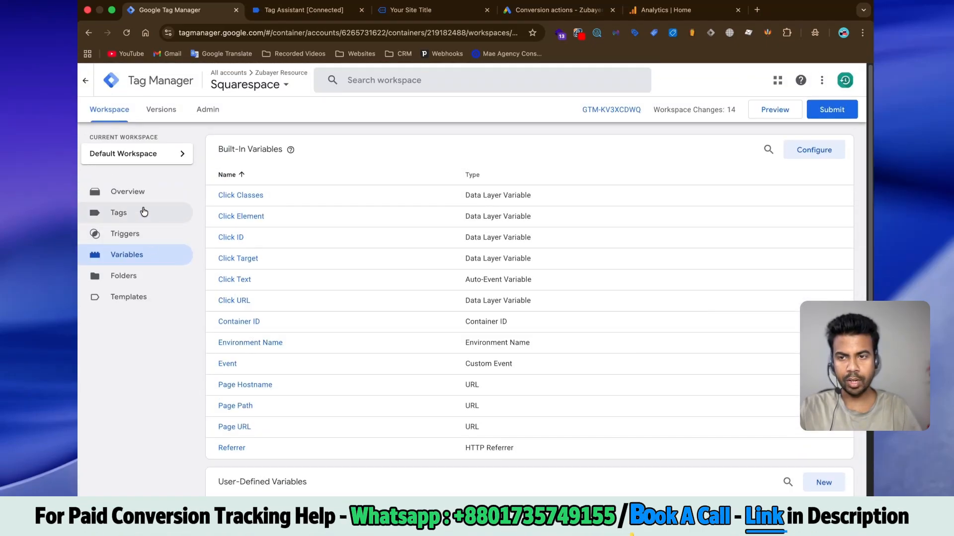
# Step: Switch to Google Ads and start creating a new conversion action from the conversions summary
pyautogui.click(570, 14)
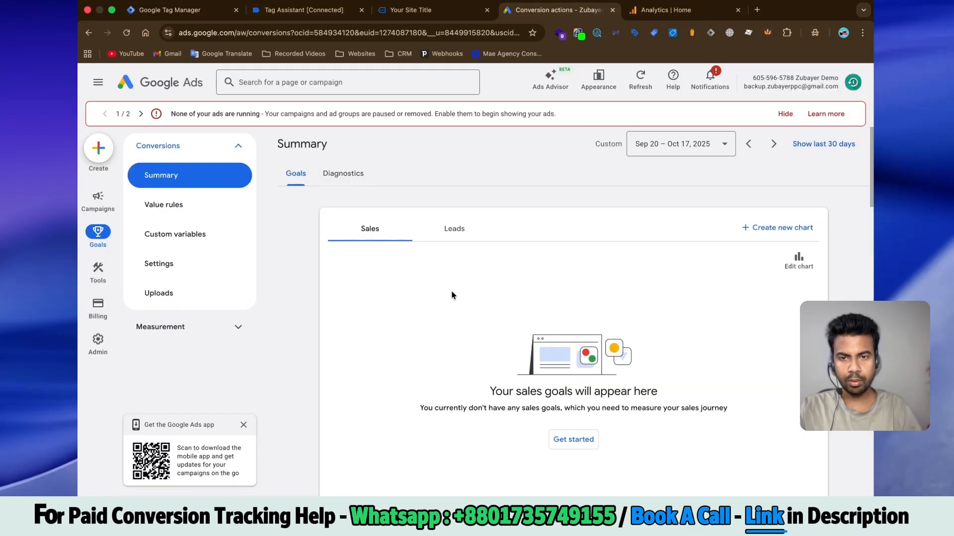
pyautogui.scroll(-5, 452, 294)
pyautogui.scroll(-1, 452, 294)
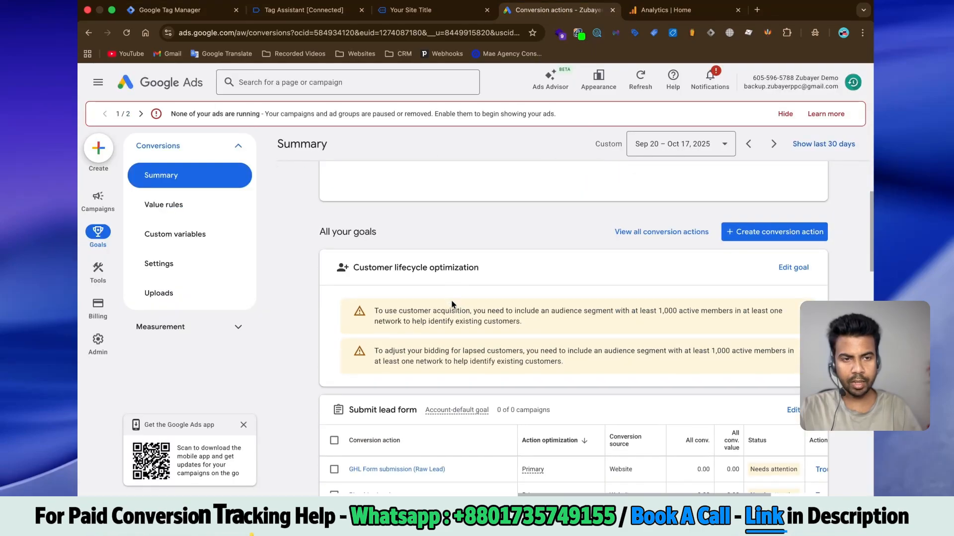
pyautogui.click(775, 232)
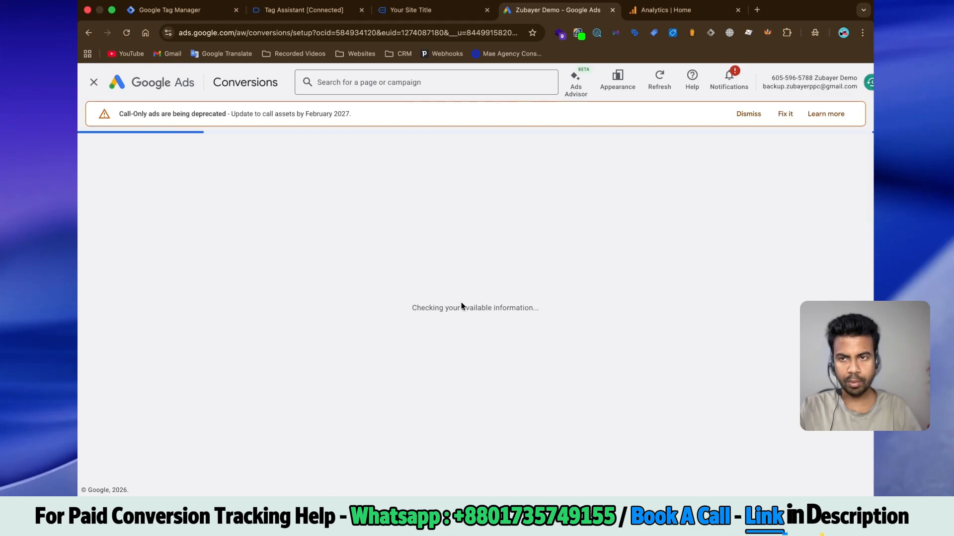
# Step: Copy the domain badger-bear-sc8x.squarespace.com from the Squarespace site's address
pyautogui.click(416, 11)
pyautogui.click(204, 34)
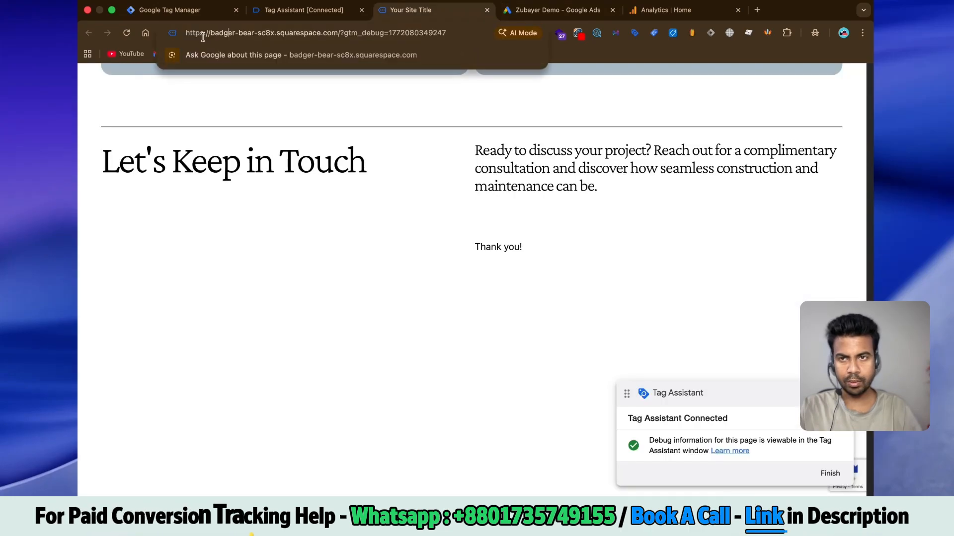
pyautogui.moveTo(211, 33); pyautogui.dragTo(315, 37)
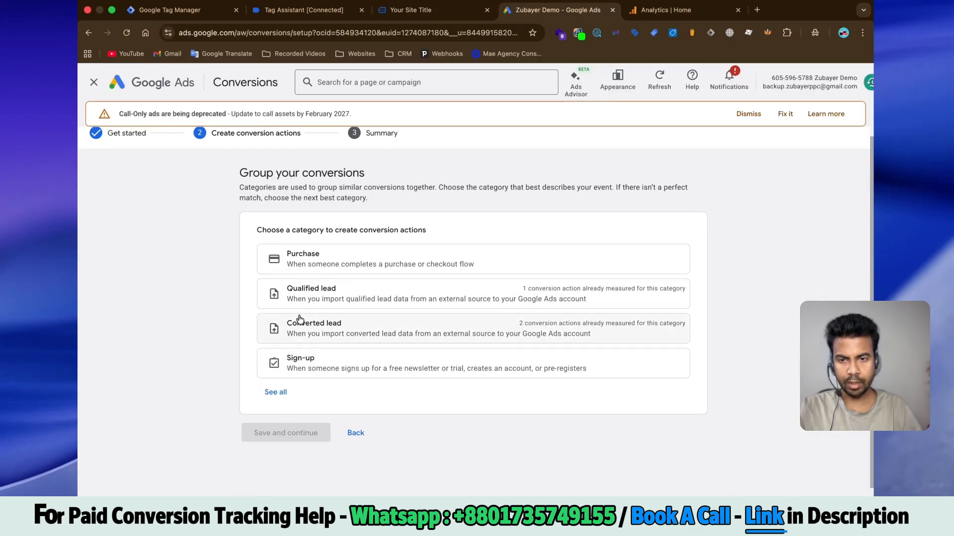
# Step: Choose the Submit lead form conversion category and create a conversion in it with the website as data source
pyautogui.click(275, 392)
pyautogui.scroll(-1, 498, 369)
pyautogui.scroll(-2, 497, 369)
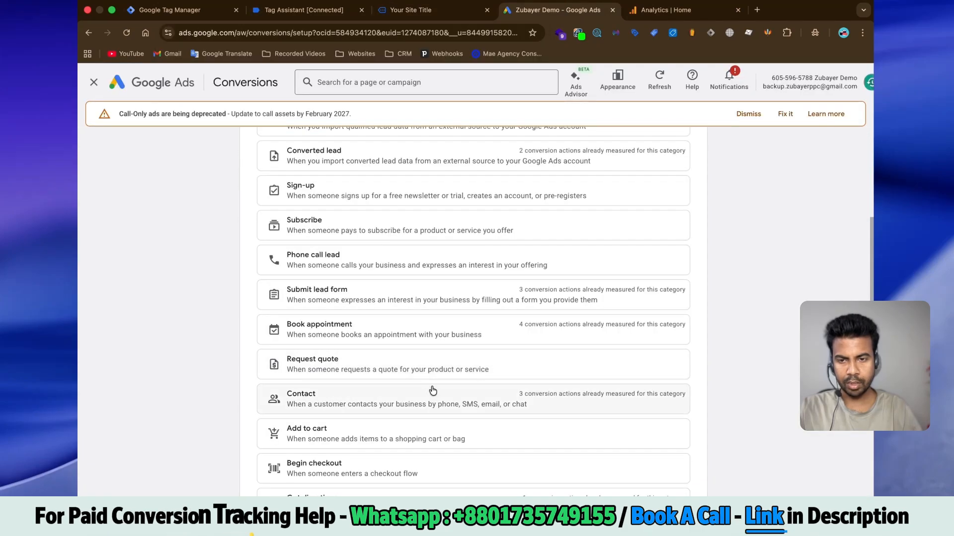
pyautogui.click(320, 295)
pyautogui.click(497, 293)
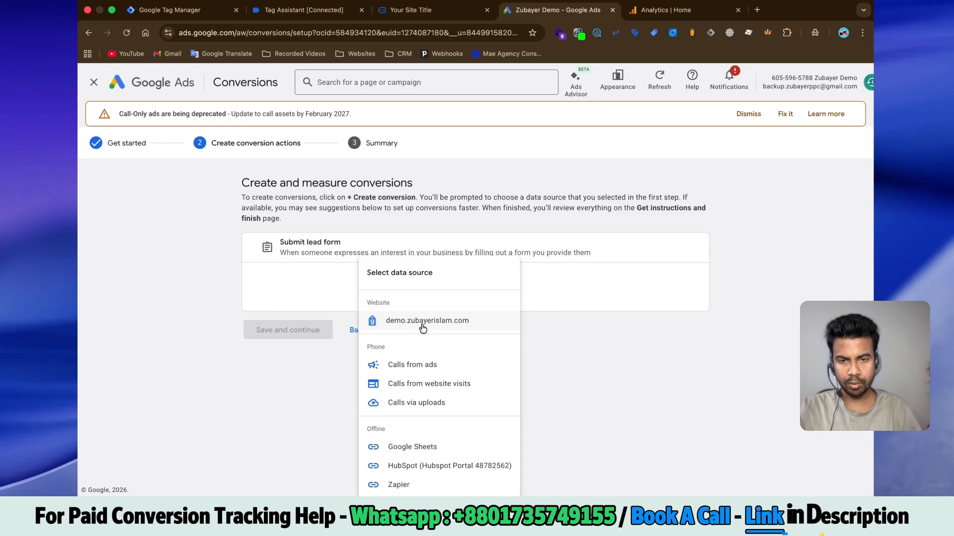
pyautogui.click(422, 323)
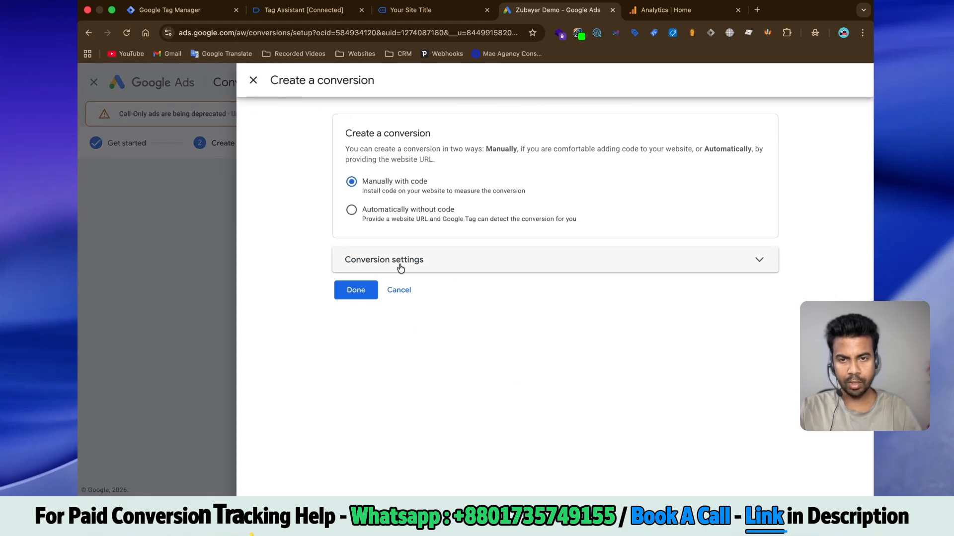
# Step: Name the manually coded conversion Squarespace Form SUbmission in its conversion settings and finish creating it
pyautogui.click(398, 267)
pyautogui.click(416, 15)
pyautogui.click(303, 33)
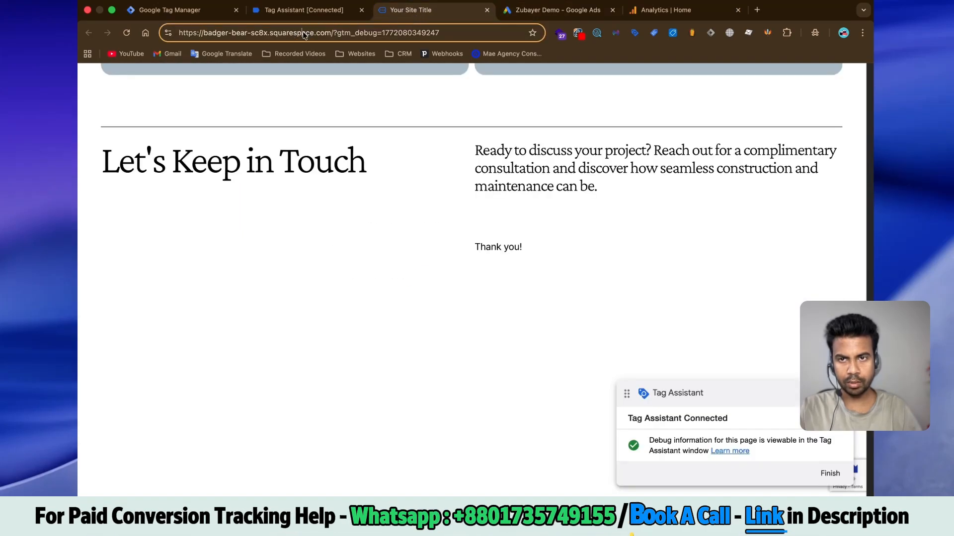
pyautogui.hotkey('ctrl', 'c')
pyautogui.click(553, 9)
pyautogui.scroll(-5, 542, 301)
pyautogui.click(542, 301)
pyautogui.hotkey('ctrl', 'v')
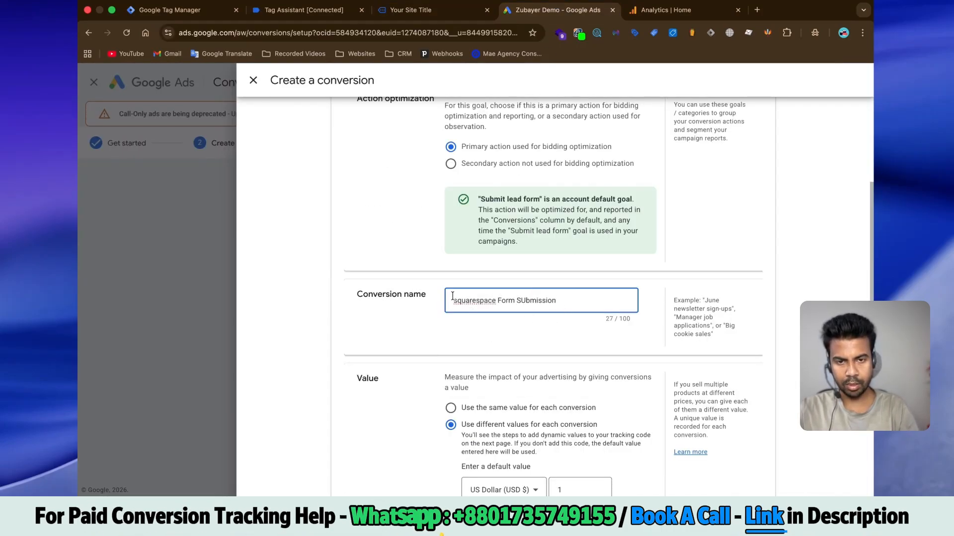
pyautogui.scroll(-7, 472, 283)
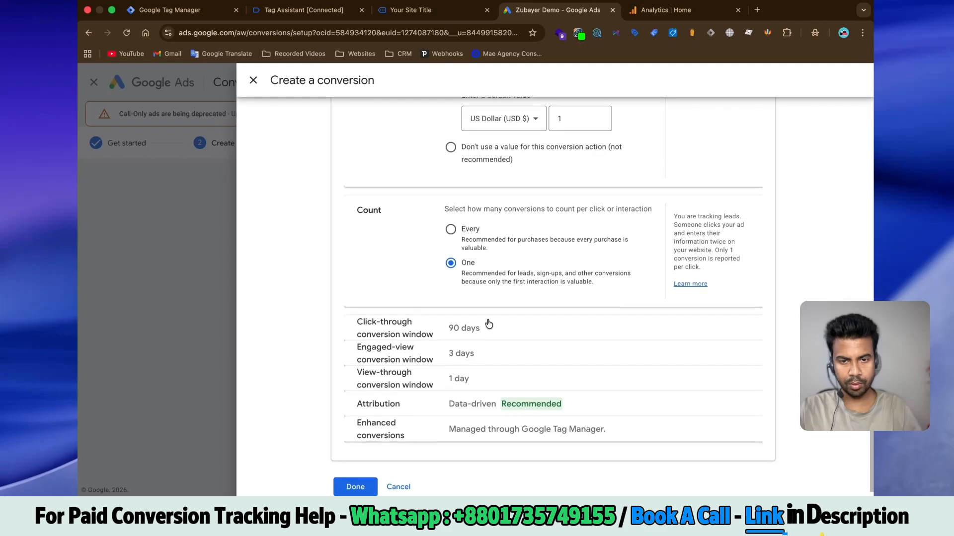
pyautogui.scroll(-1, 485, 430)
pyautogui.click(353, 478)
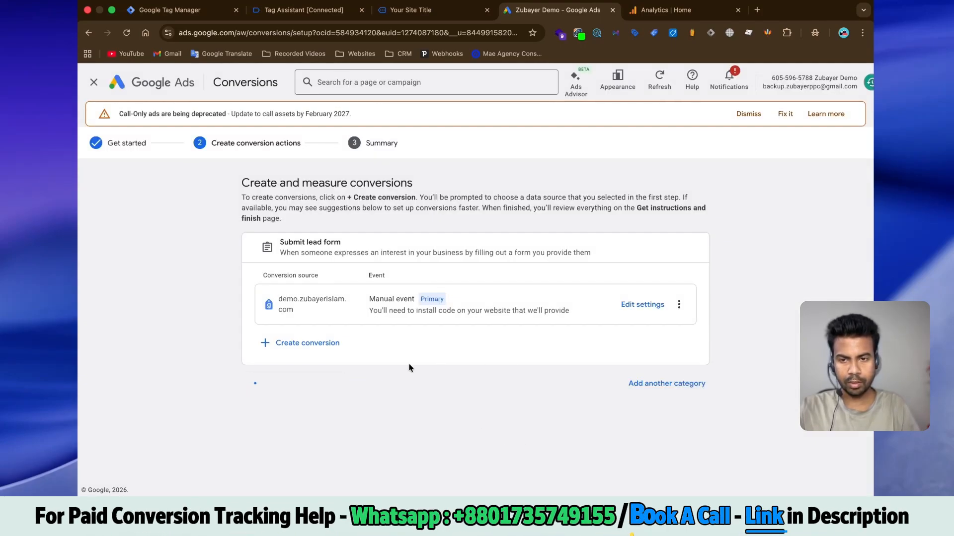
# Step: Continue to the conversion's setup instructions for Google Tag Manager and copy the conversion ID
pyautogui.click(282, 385)
pyautogui.scroll(2, 625, 258)
pyautogui.click(639, 159)
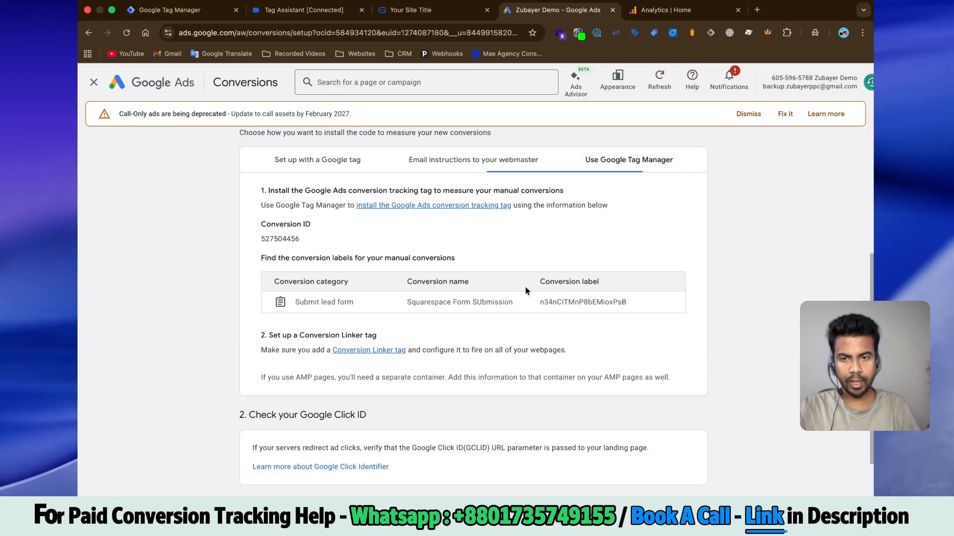
pyautogui.scroll(-1, 525, 289)
pyautogui.doubleClick(276, 180)
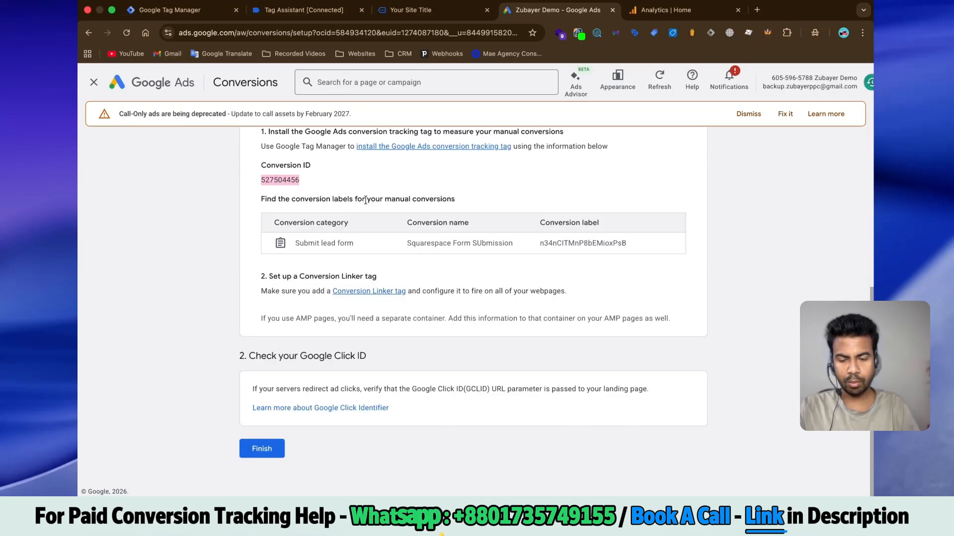
# Step: Switch to Google Tag Manager and start a new user-defined variable named Google Ads Conversion Id
pyautogui.click(155, 11)
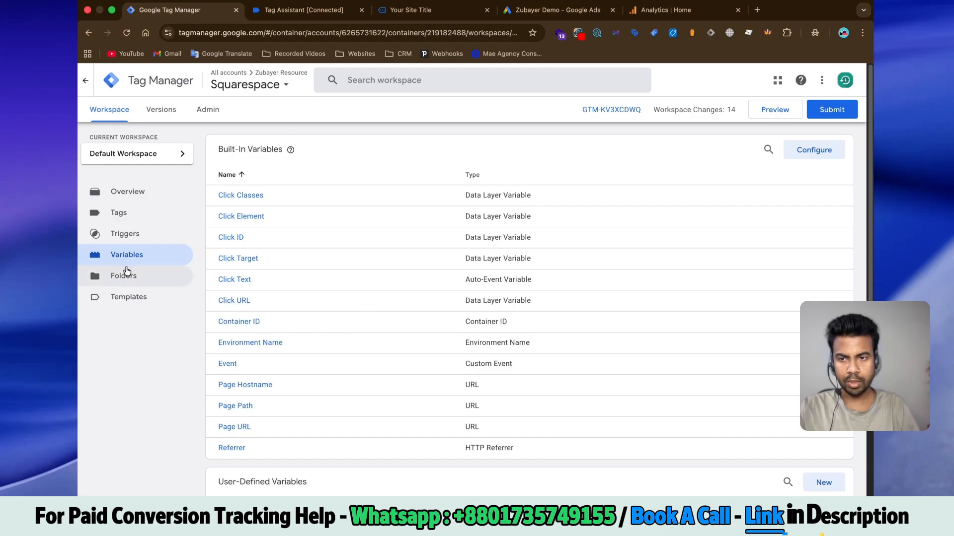
pyautogui.scroll(-3, 505, 353)
pyautogui.click(825, 399)
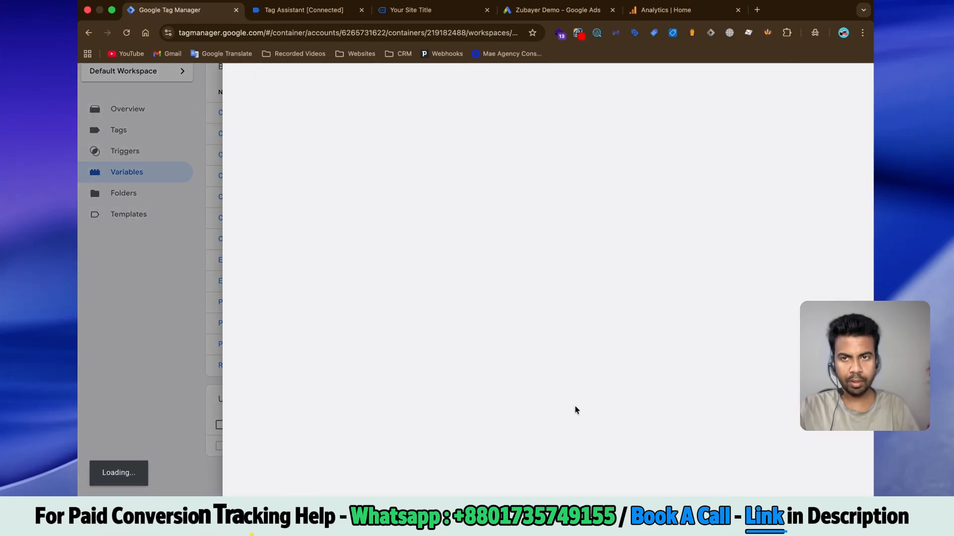
pyautogui.click(337, 87)
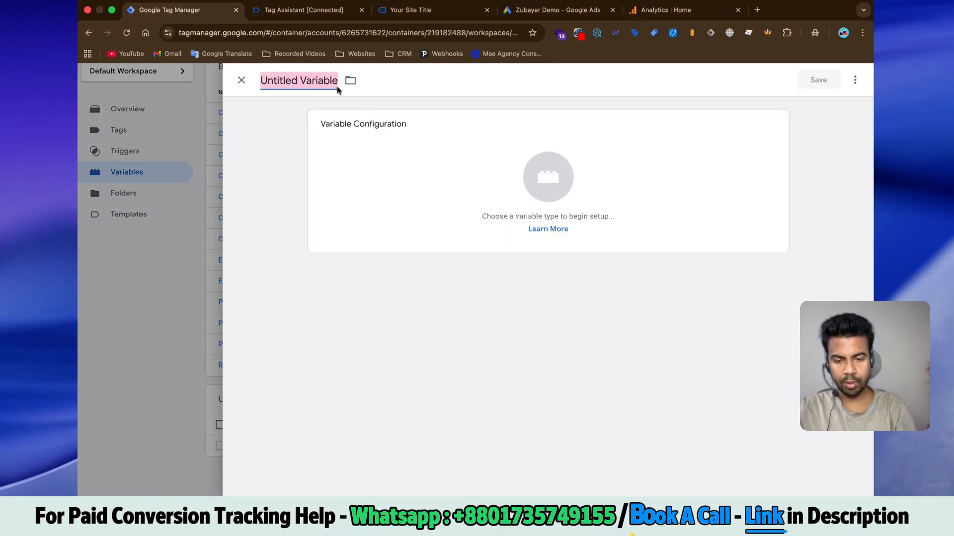
pyautogui.press('BackSpace')
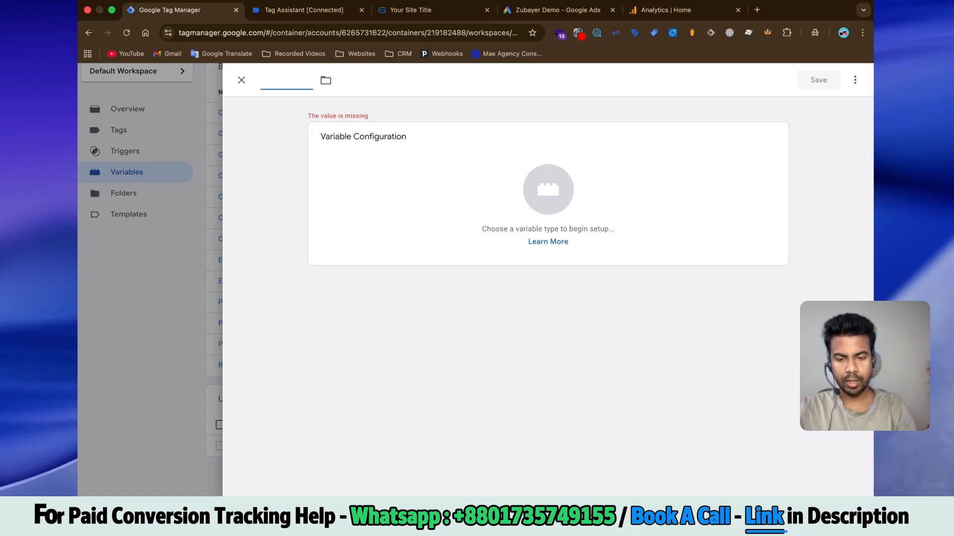
pyautogui.write('Co')
pyautogui.press('BackSpace')
pyautogui.press('BackSpace')
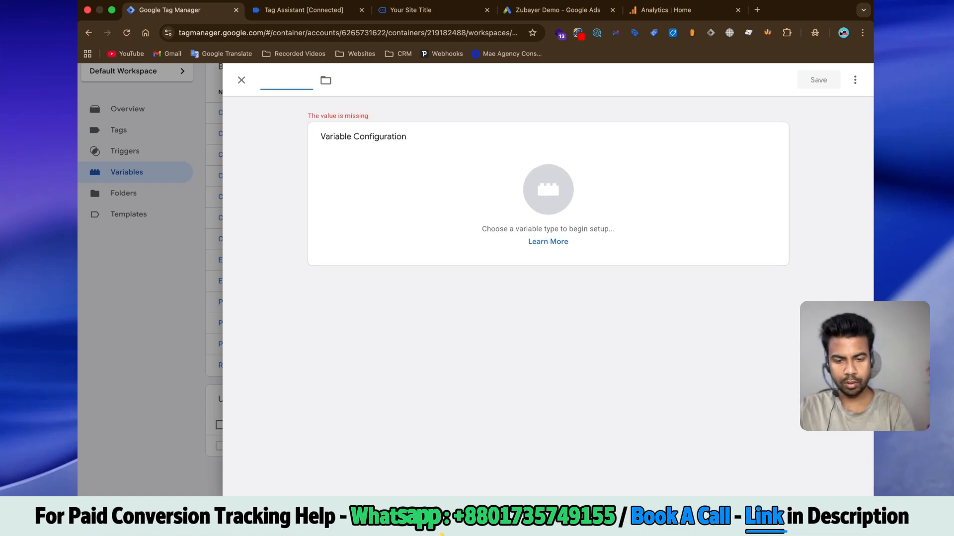
pyautogui.write('Google Ads Con')
pyautogui.write('version Id')
# Step: Make the variable a Constant with the copied conversion ID as its value and save it
pyautogui.click(548, 177)
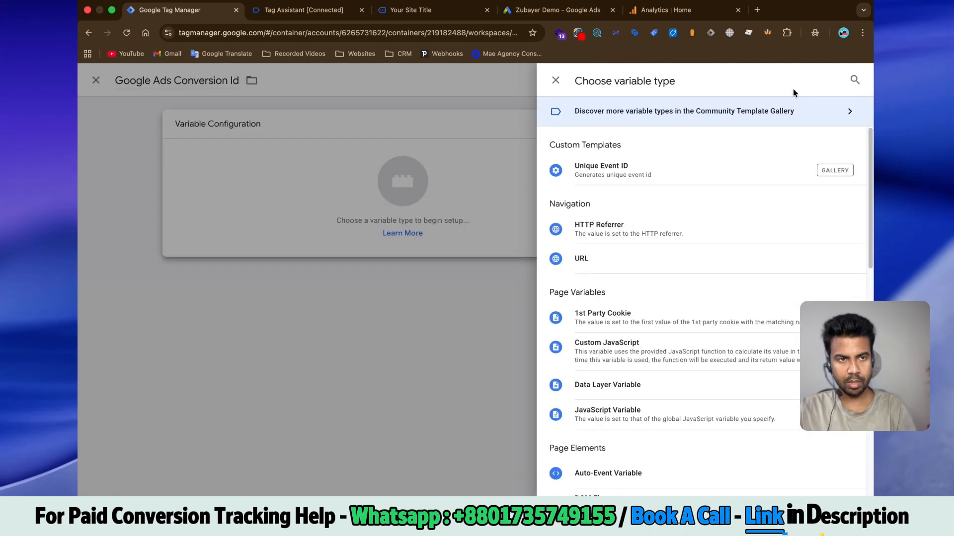
pyautogui.click(855, 79)
pyautogui.write('con')
pyautogui.click(600, 285)
pyautogui.press('super+v')
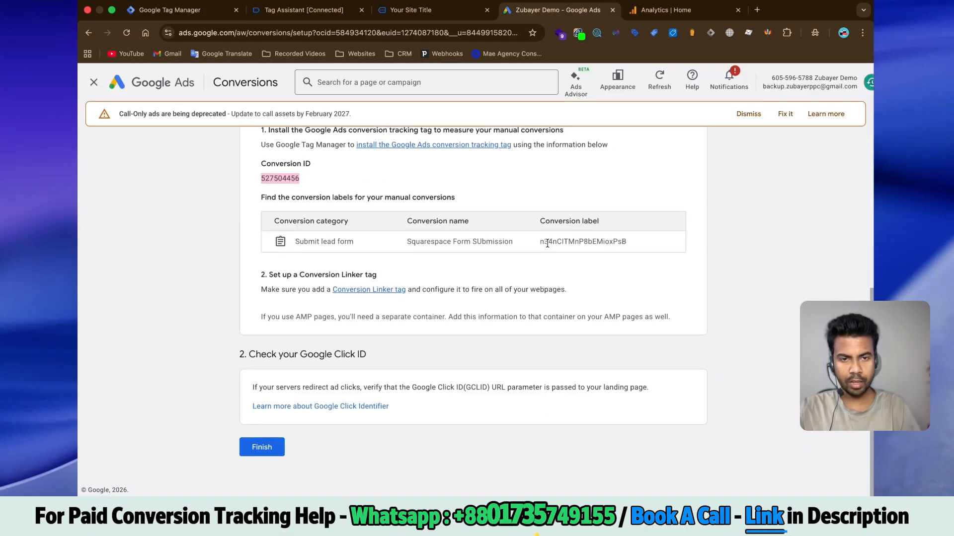
# Step: Select the conversion label in Google Ads, then switch to Tag Manager and bring up the container's tags
pyautogui.doubleClick(546, 242)
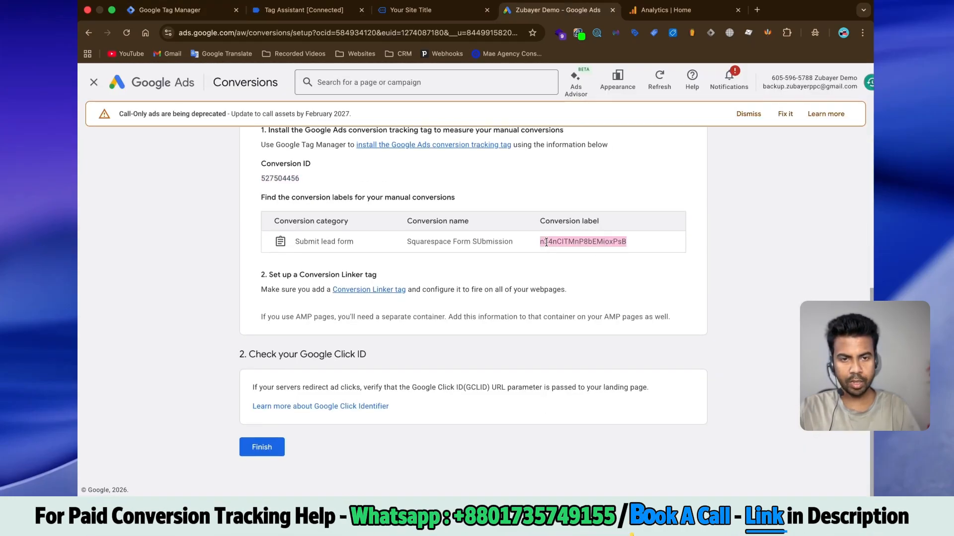
pyautogui.click(159, 10)
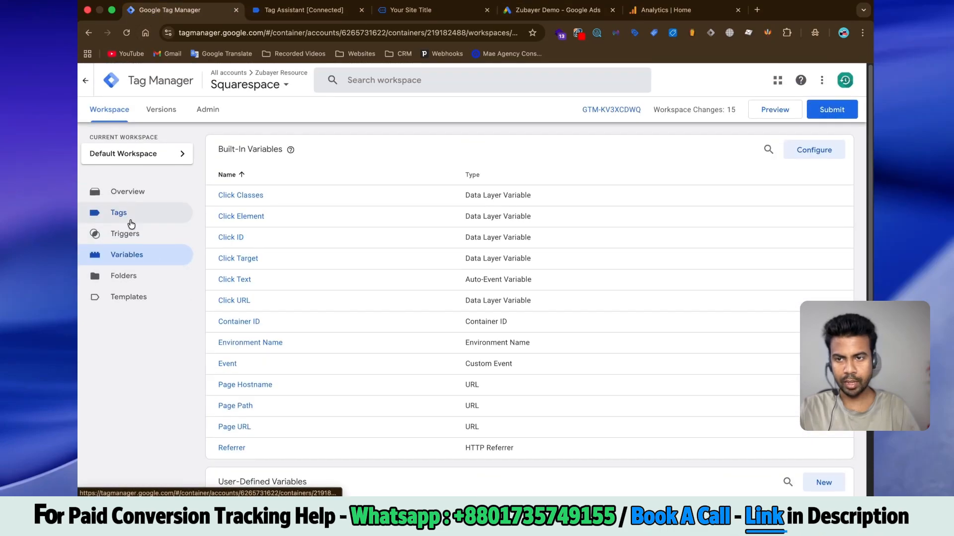
pyautogui.click(122, 214)
pyautogui.click(834, 154)
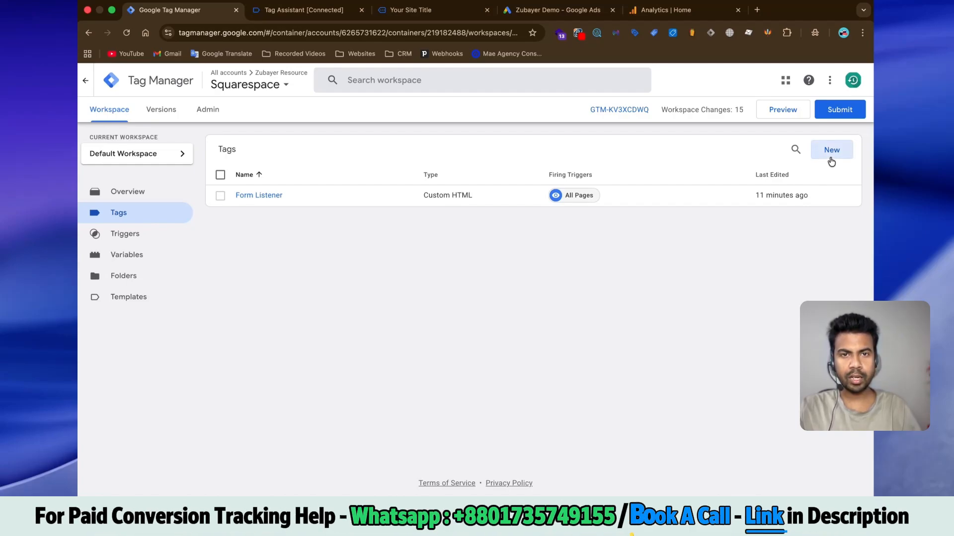
# Step: Create a new tag of the Google Tag type
pyautogui.click(831, 162)
pyautogui.click(636, 151)
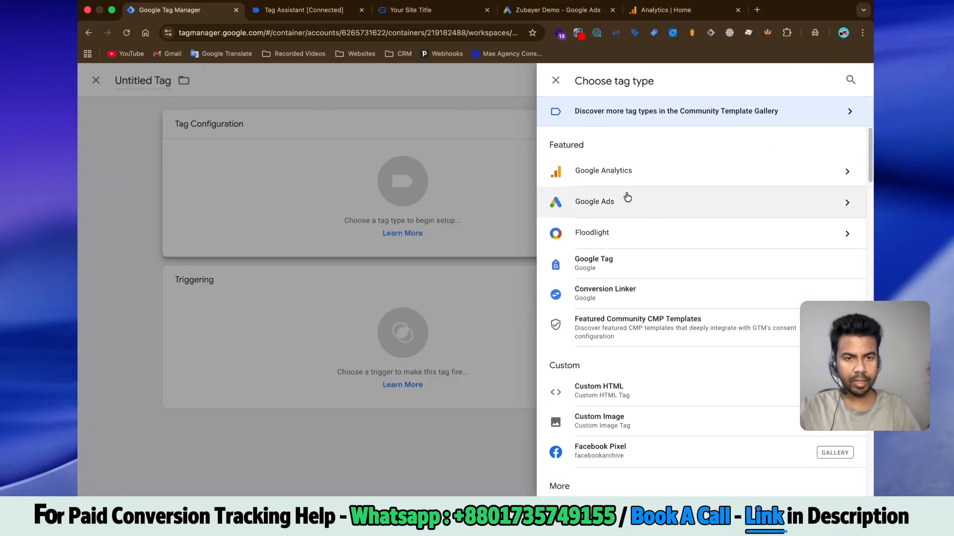
pyautogui.click(602, 262)
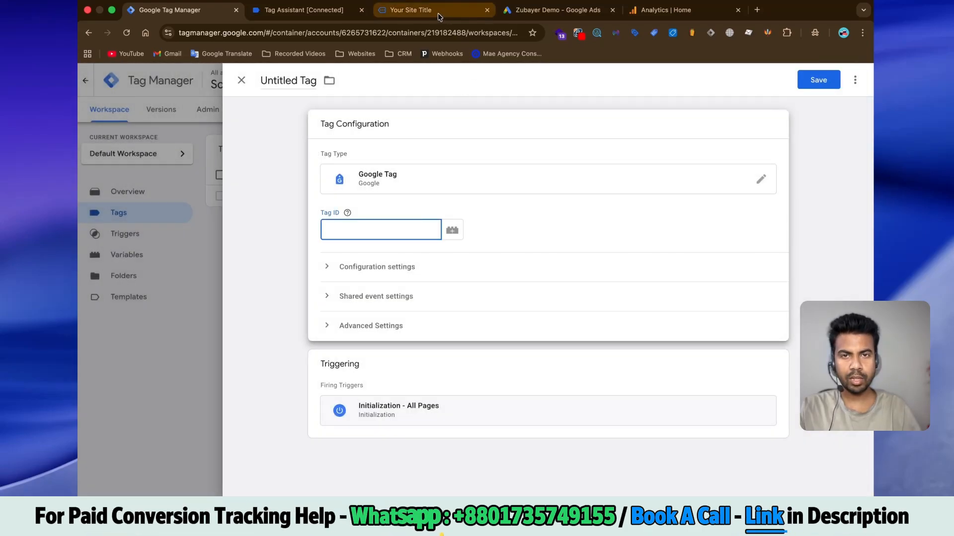
# Step: Copy the conversion ID from Google Ads and set the Google Tag's tag ID to AW- followed by that ID
pyautogui.click(564, 10)
pyautogui.doubleClick(277, 179)
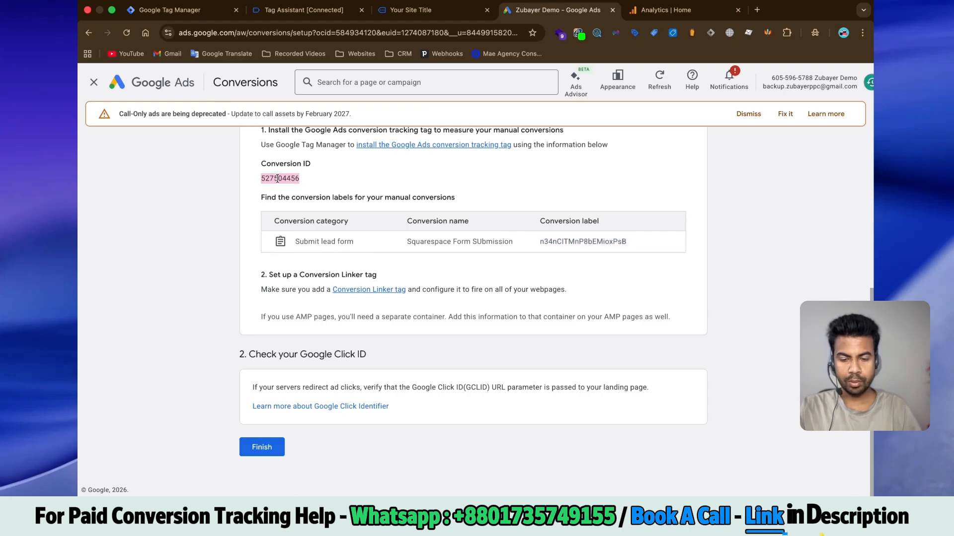
pyautogui.press('super+1')
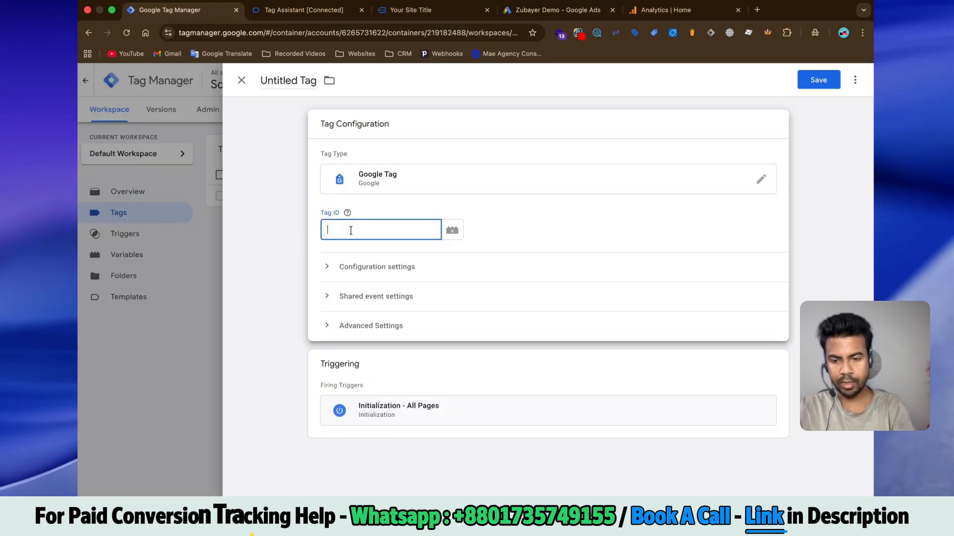
pyautogui.write('AW-')
pyautogui.press('super+v')
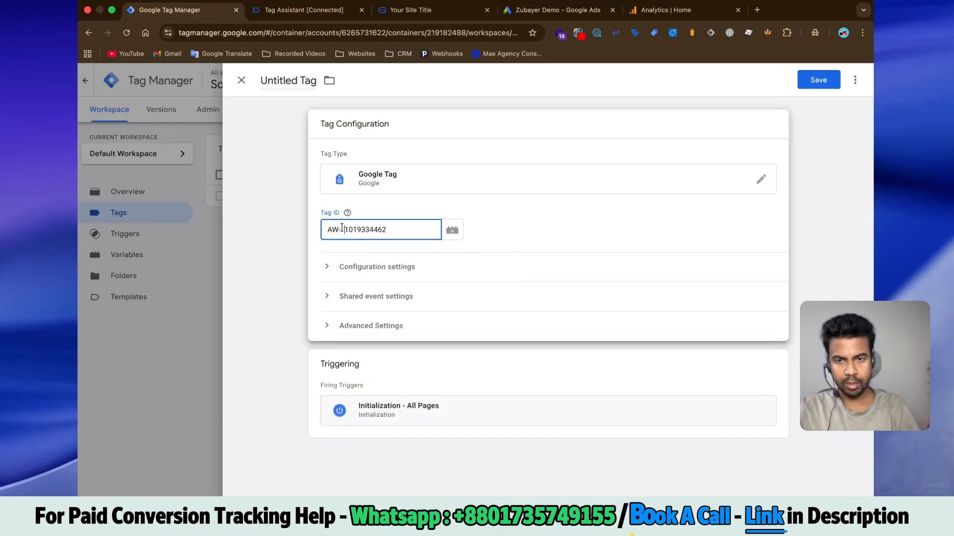
pyautogui.press('BackSpace')
pyautogui.press('BackSpace')
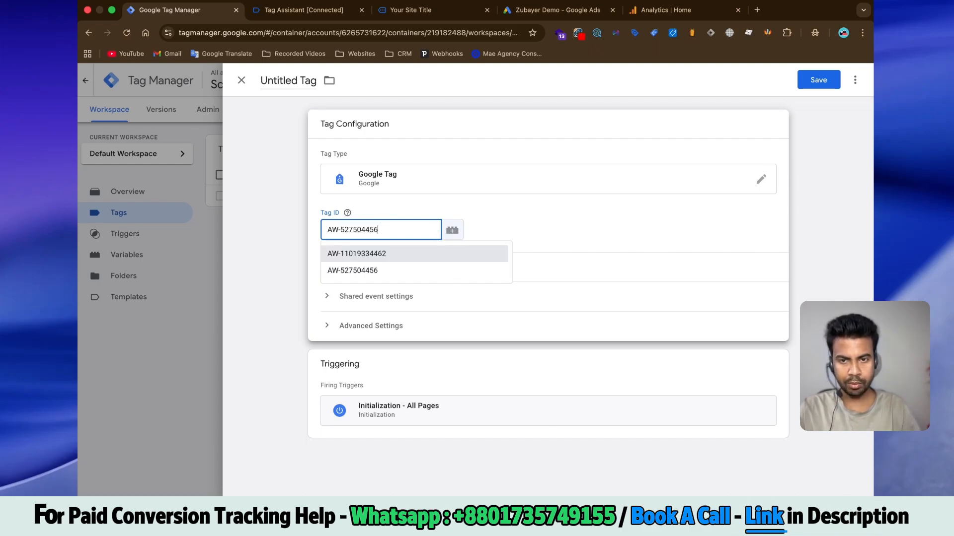
pyautogui.click(799, 224)
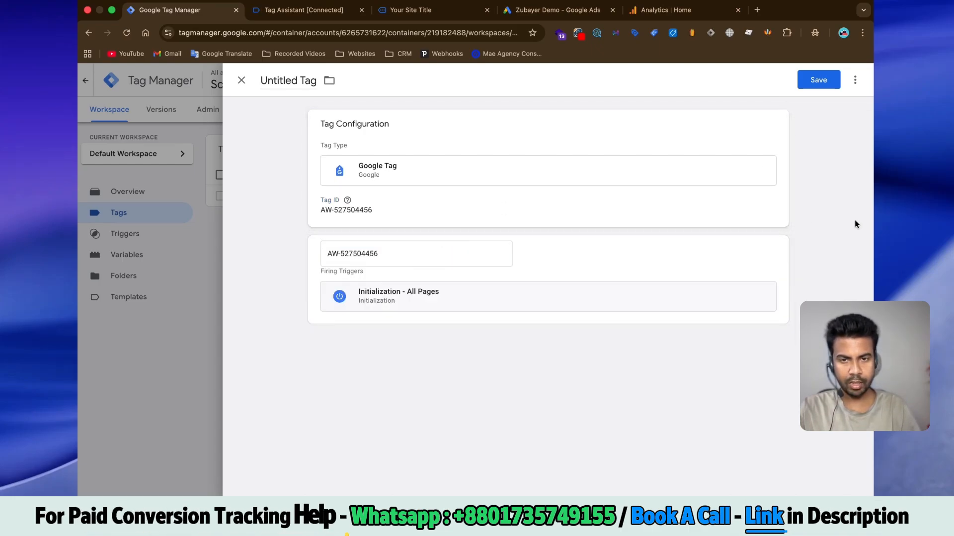
# Step: Name the tag Google Ads Config and save it
pyautogui.click(288, 81)
pyautogui.write('Google Ads Config')
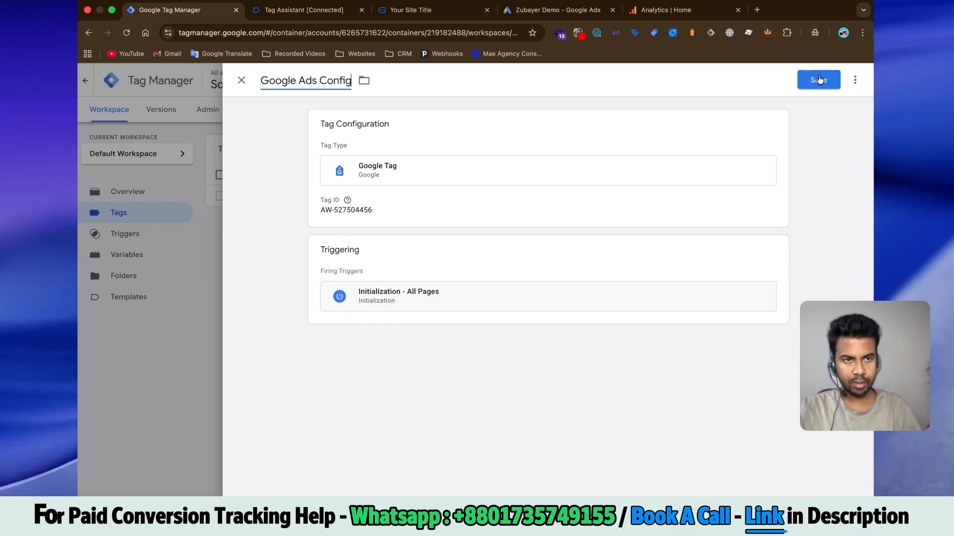
pyautogui.click(818, 79)
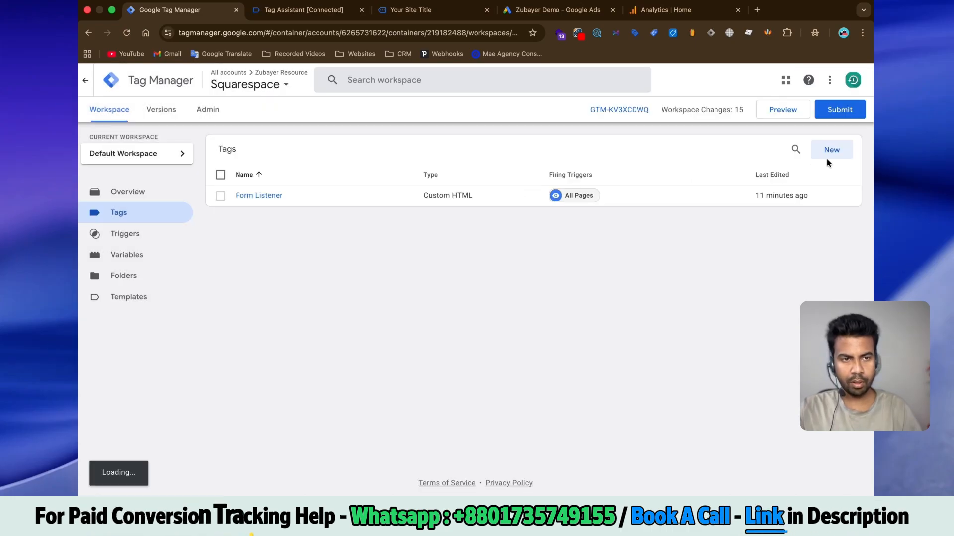
# Step: Create a new Conversion Linker tag that fires on the All Pages trigger
pyautogui.click(831, 147)
pyautogui.click(641, 164)
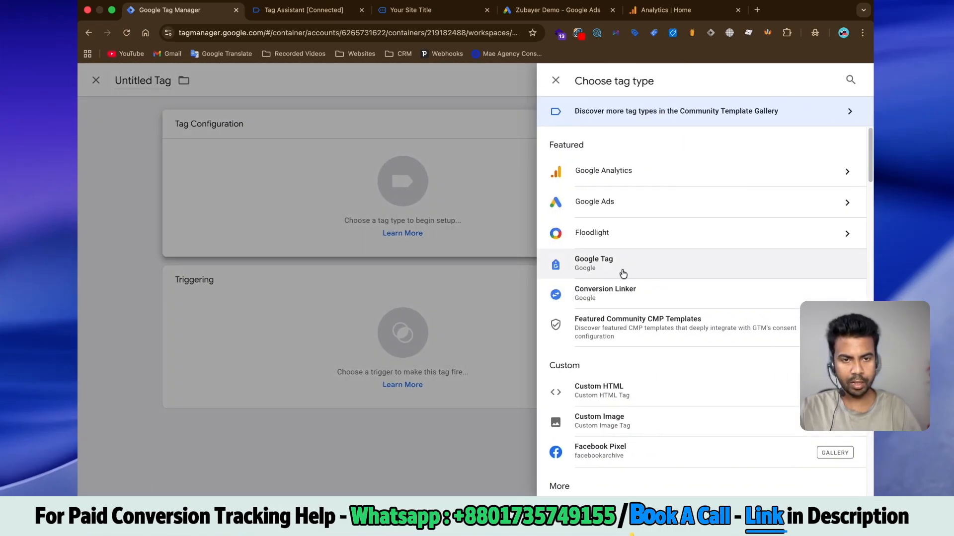
pyautogui.click(591, 290)
pyautogui.click(407, 404)
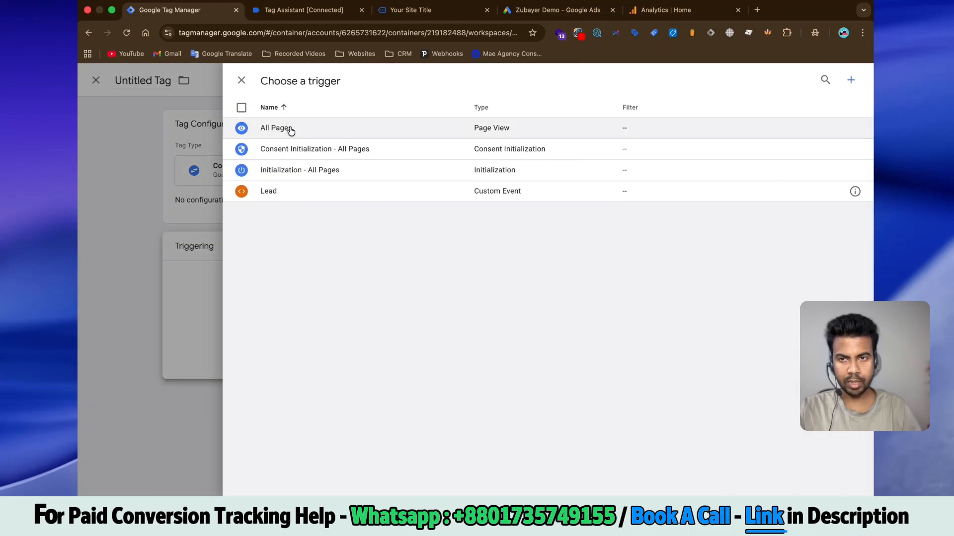
pyautogui.click(290, 129)
# Step: Save the Conversion Linker tag with Google Ads added in front of its suggested name
pyautogui.click(818, 80)
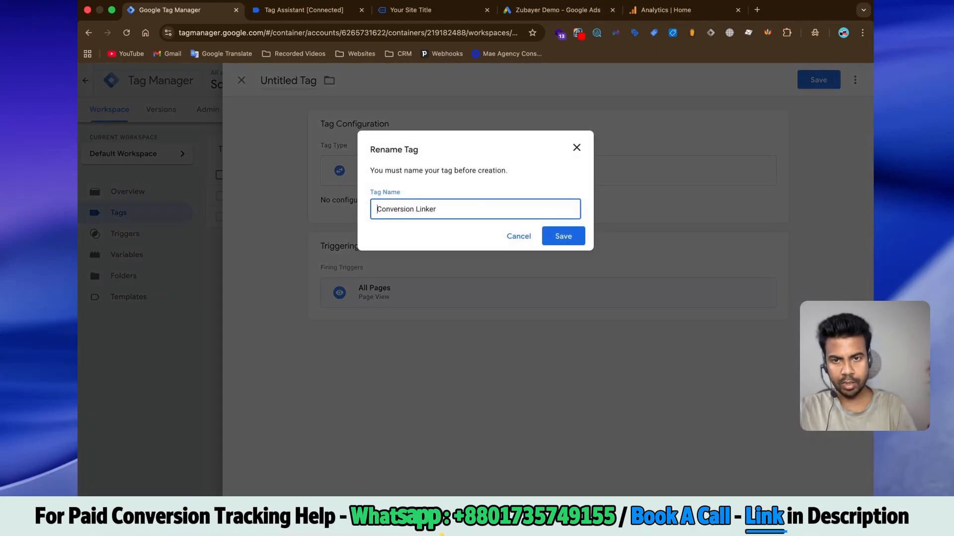
pyautogui.write('Goog')
pyautogui.write('le Ads')
pyautogui.click(555, 237)
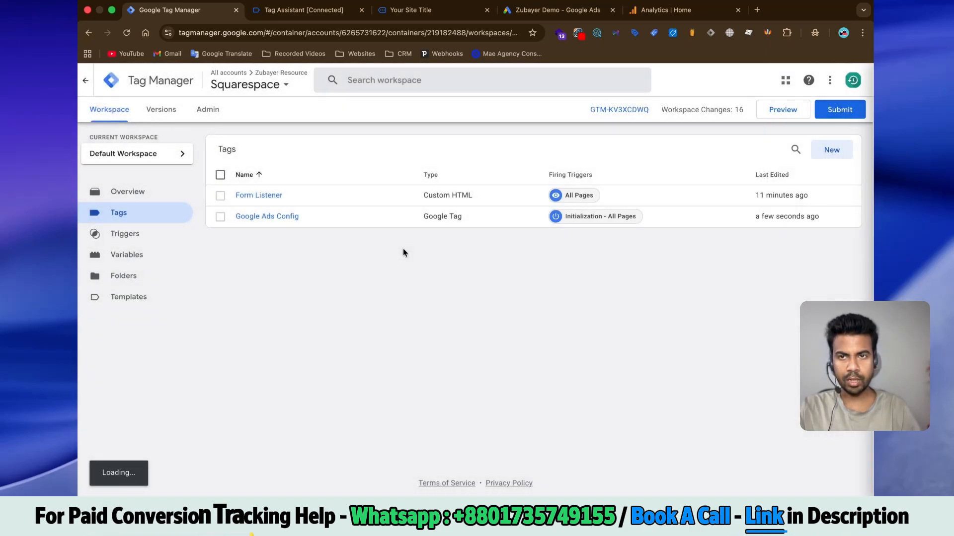
# Step: Create a Google Ads Conversion Tracking tag and set its conversion ID to the variable {{Google Ads Conversion Id}}
pyautogui.click(835, 154)
pyautogui.click(625, 247)
pyautogui.click(616, 201)
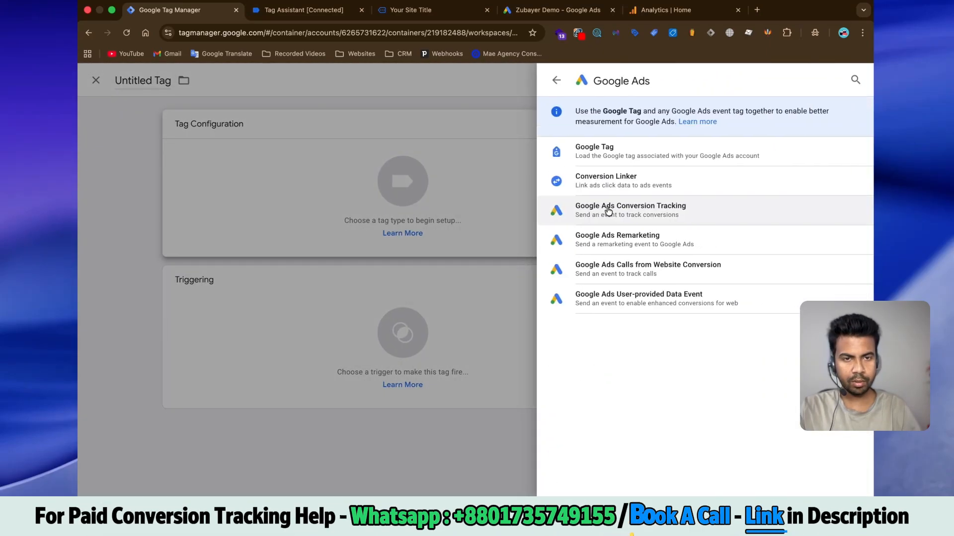
pyautogui.click(673, 213)
pyautogui.click(391, 230)
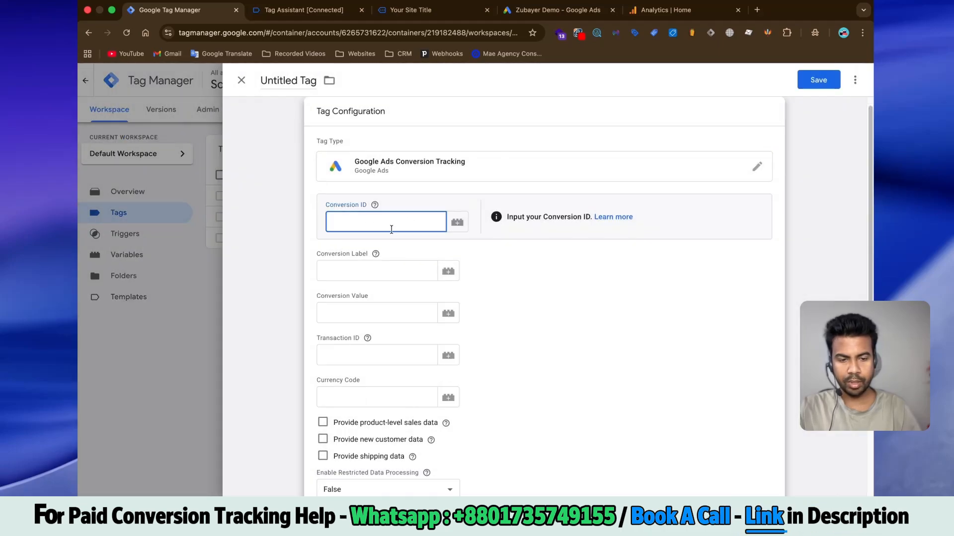
pyautogui.write('{{goo')
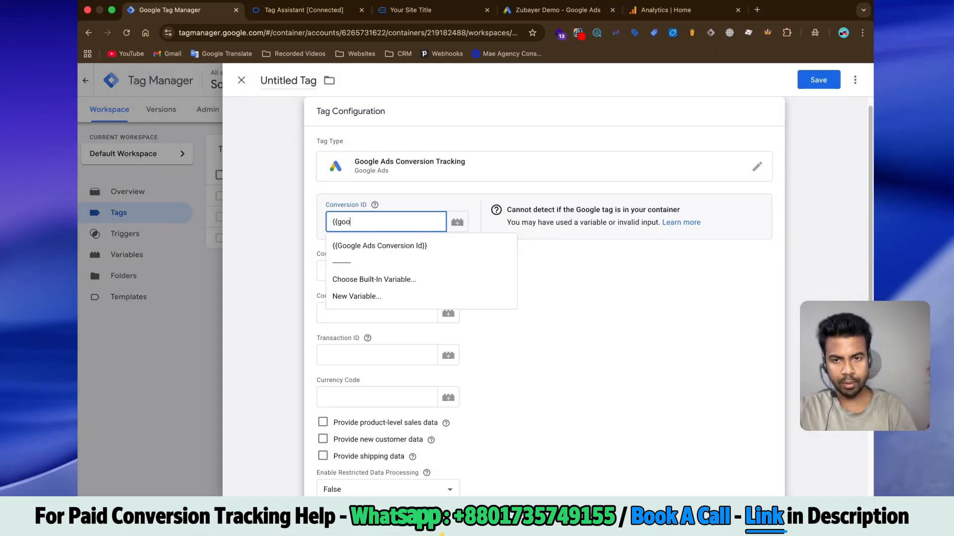
pyautogui.click(397, 247)
# Step: Copy the Squarespace Form SUbmission conversion label from Google Ads into the tag's conversion label in Tag Manager
pyautogui.click(556, 10)
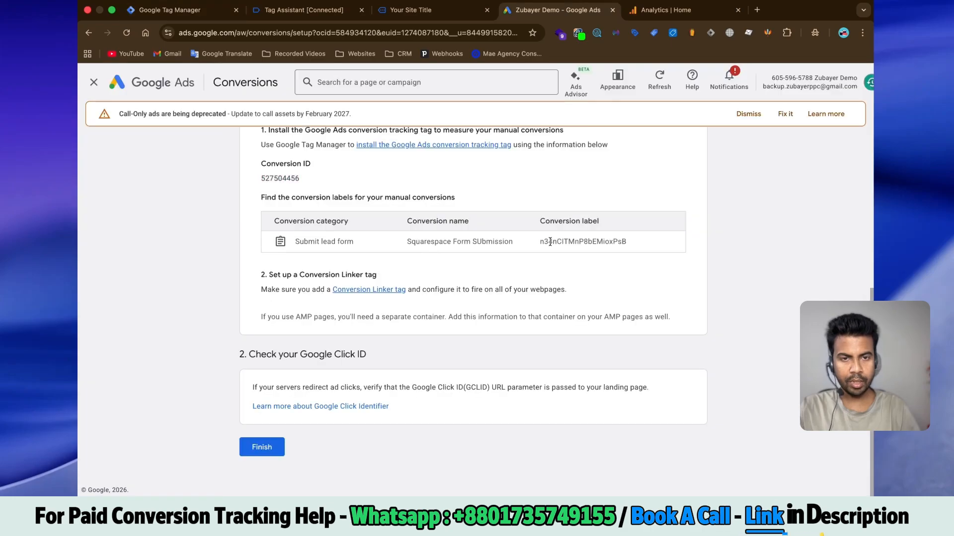
pyautogui.doubleClick(567, 242)
pyautogui.press('super+c')
pyautogui.click(170, 10)
pyautogui.click(356, 270)
pyautogui.press('super+v')
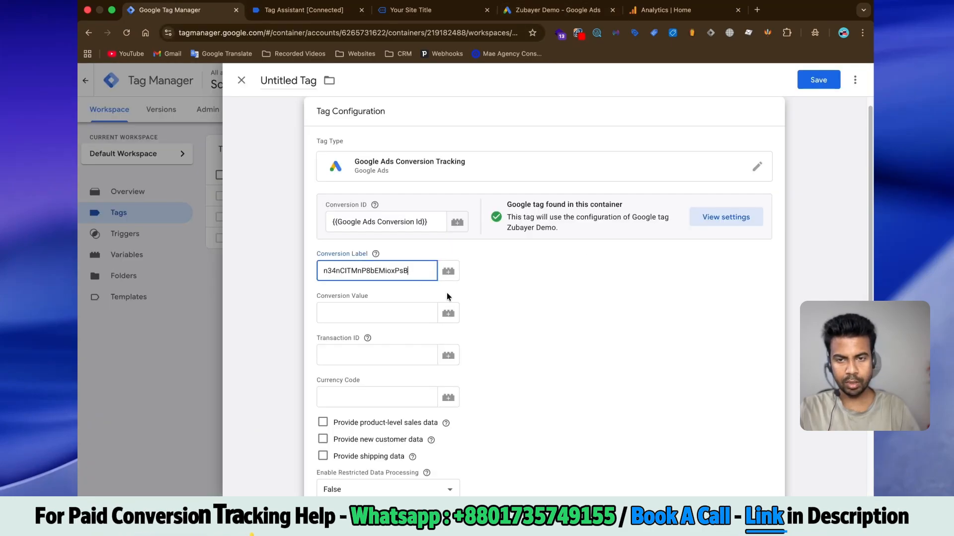
# Step: Assign the Lead trigger to the conversion tracking tag and save the tag as Google Ads Lead
pyautogui.scroll(-5, 467, 311)
pyautogui.click(477, 382)
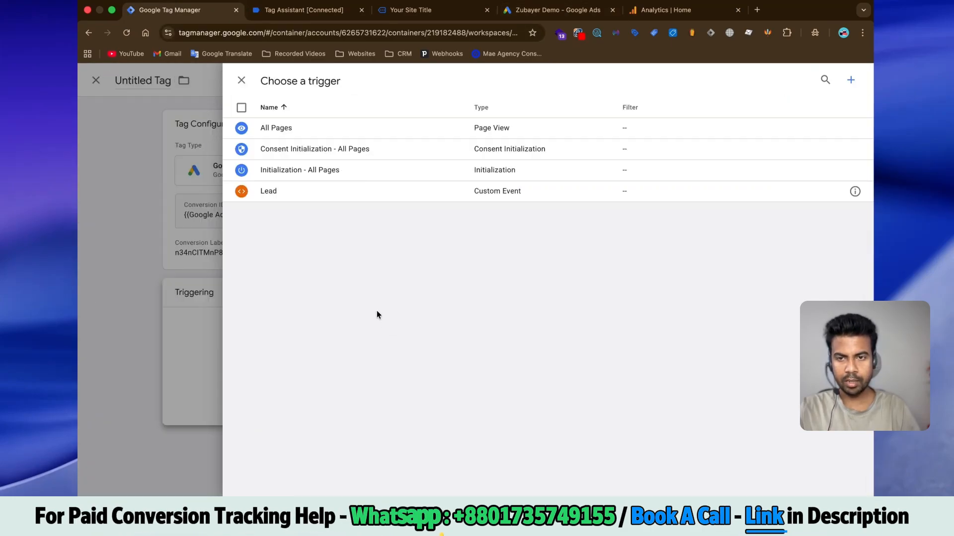
pyautogui.click(294, 193)
pyautogui.click(288, 80)
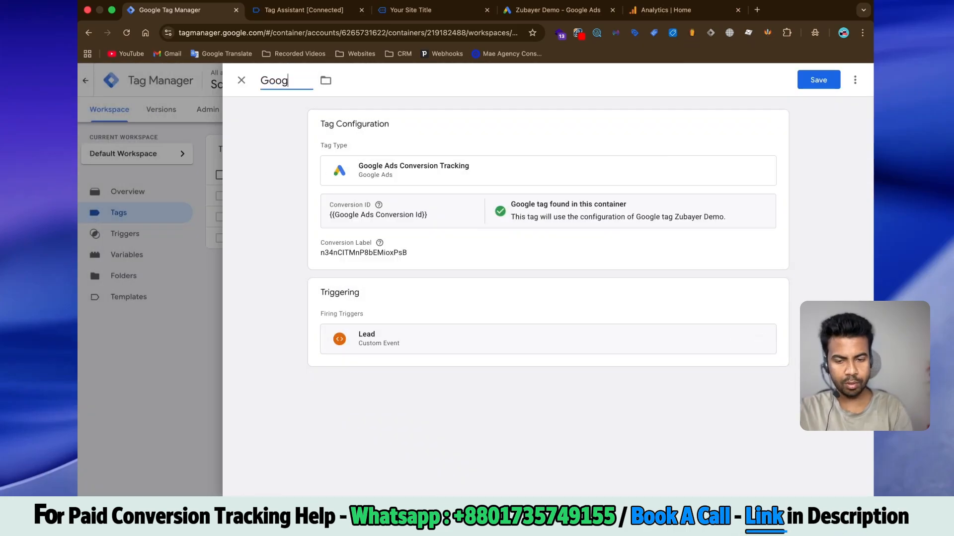
pyautogui.write('Google Ads Lead')
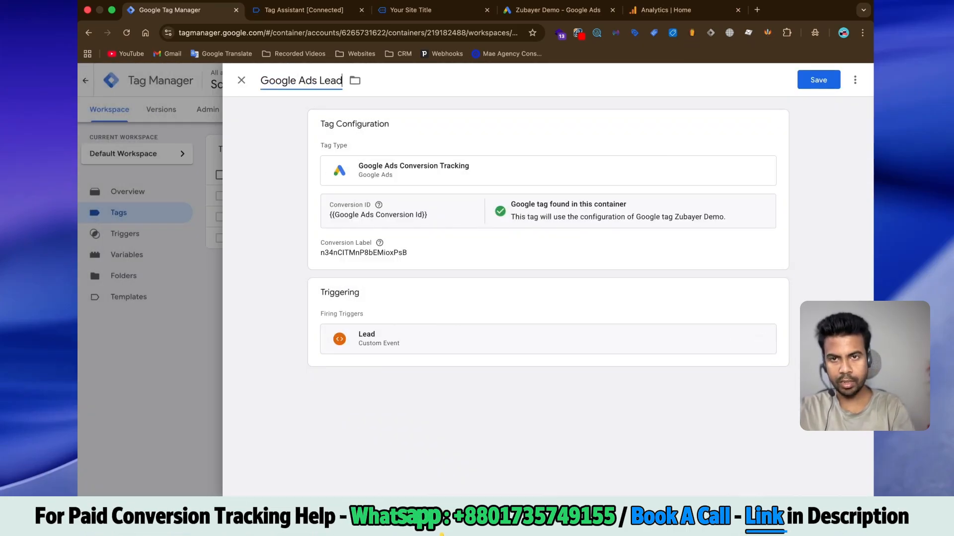
pyautogui.click(819, 81)
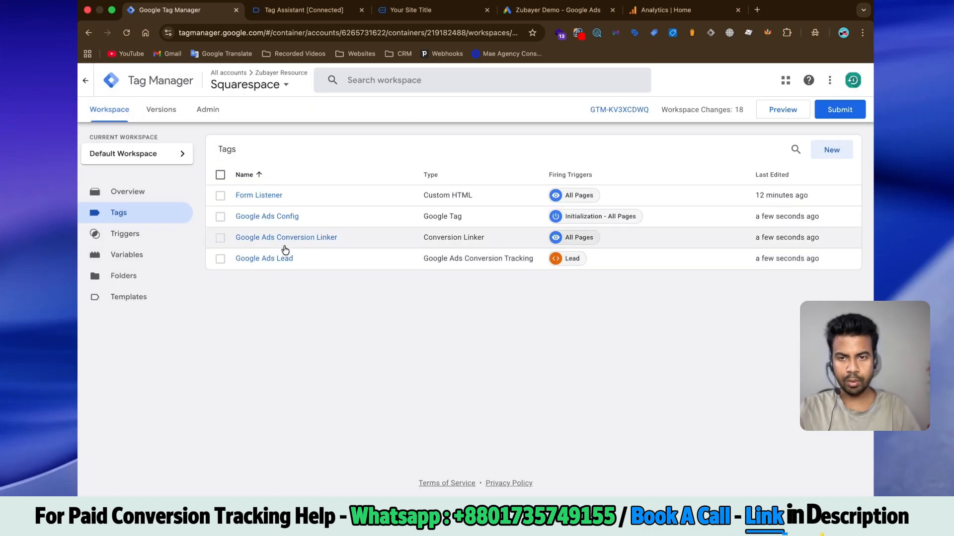
# Step: Add an event parameter named user_data to the Google Ads Lead tag
pyautogui.click(283, 261)
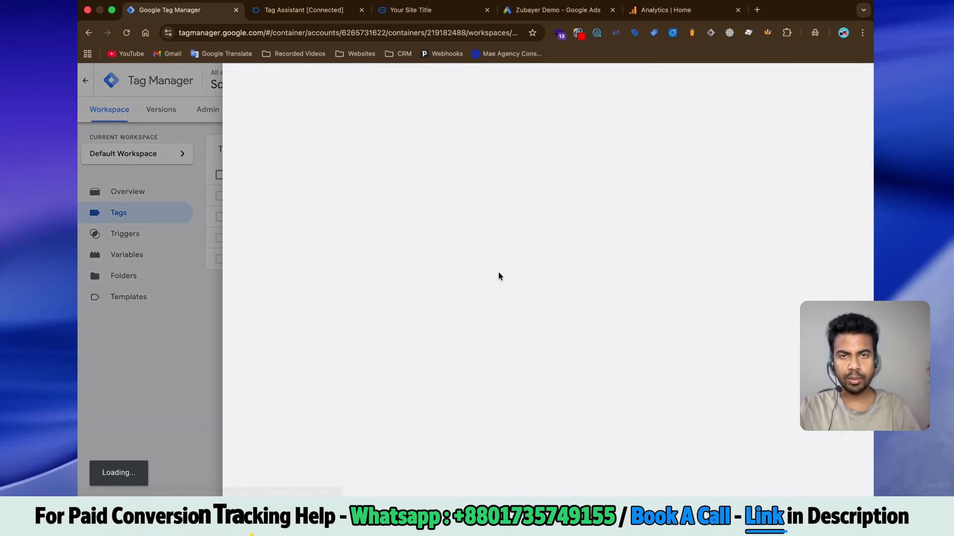
pyautogui.scroll(-5, 561, 301)
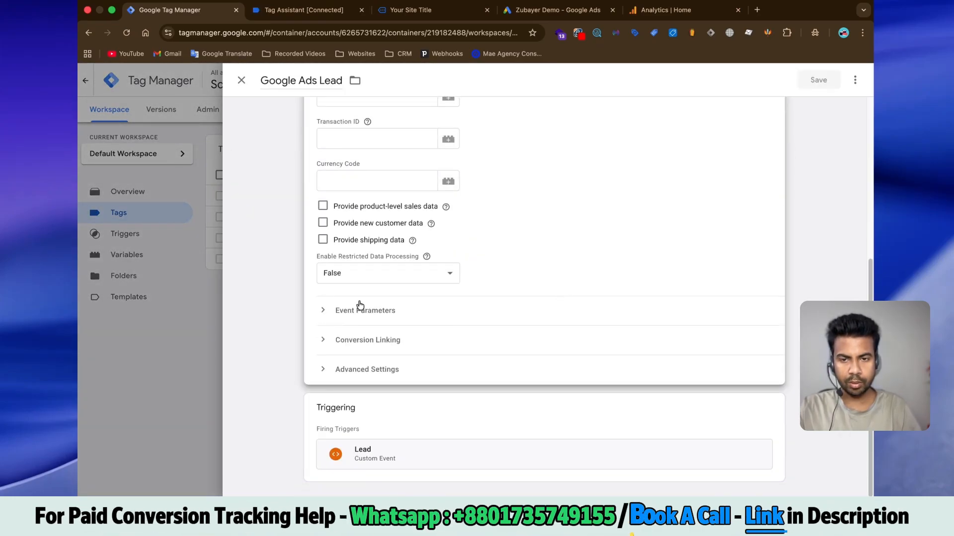
pyautogui.click(357, 304)
pyautogui.scroll(-2, 408, 298)
pyautogui.click(360, 299)
pyautogui.scroll(-1, 413, 293)
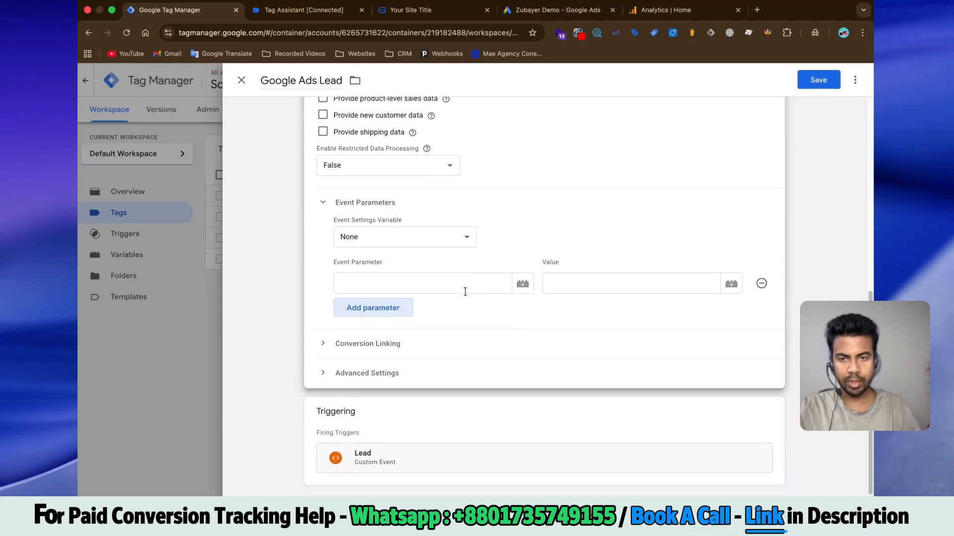
pyautogui.click(446, 278)
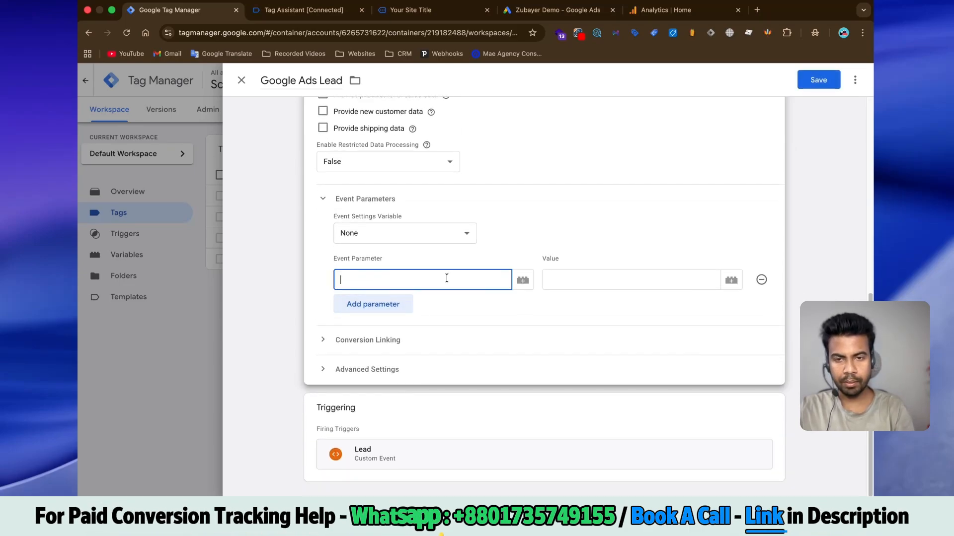
pyautogui.write('user_data')
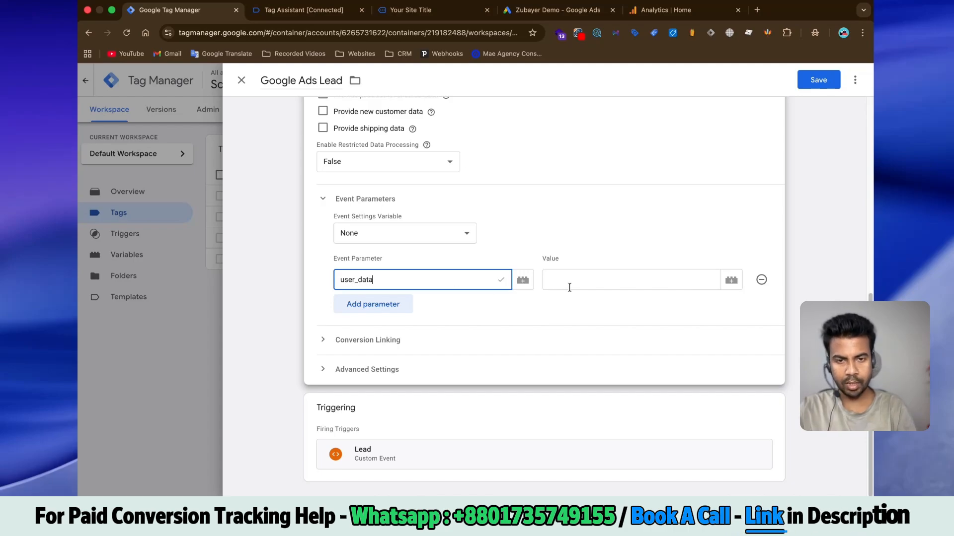
# Step: Create a manually configured User-Provided Data variable with email {{Email}} as the user_data value, and save the variable and the tag
pyautogui.click(569, 287)
pyautogui.click(730, 280)
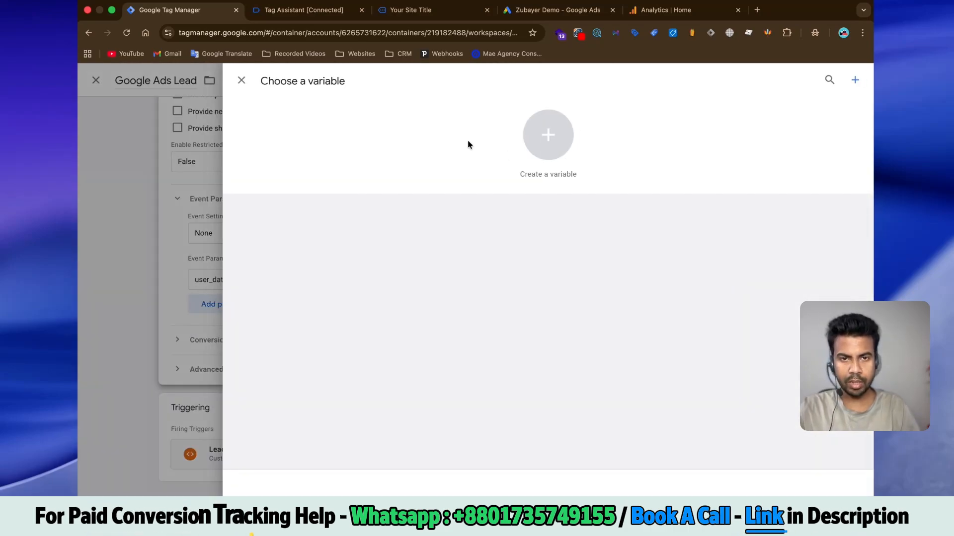
pyautogui.click(529, 135)
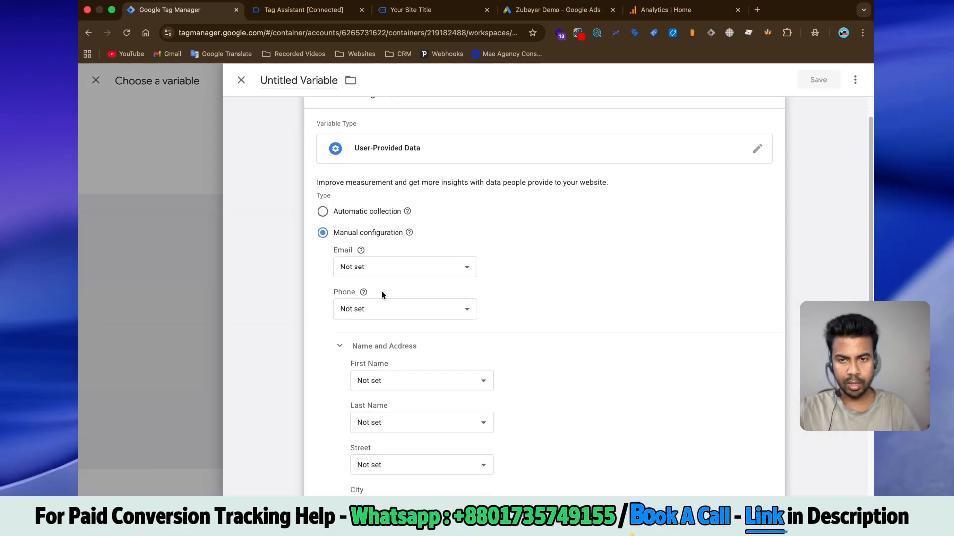
pyautogui.scroll(-1, 381, 290)
pyautogui.click(359, 251)
pyautogui.click(381, 331)
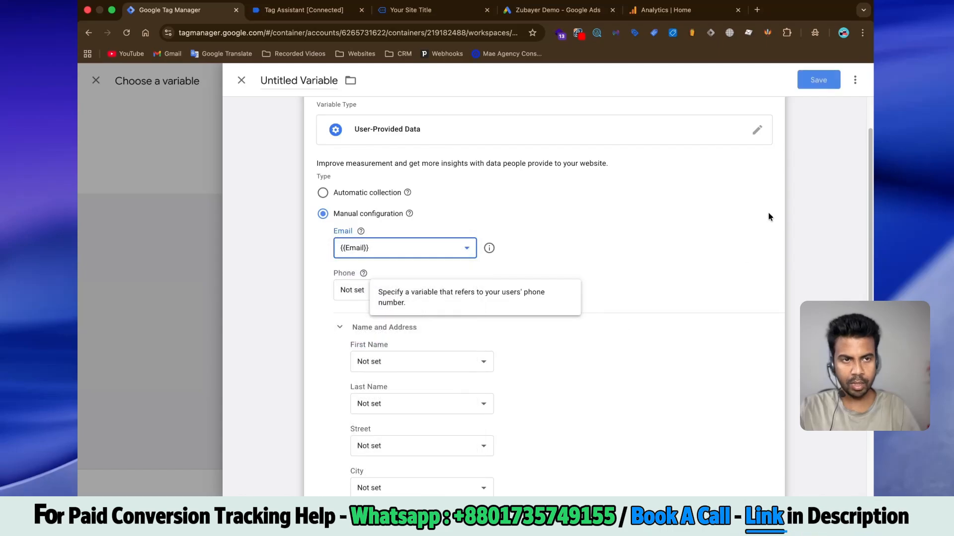
pyautogui.click(820, 81)
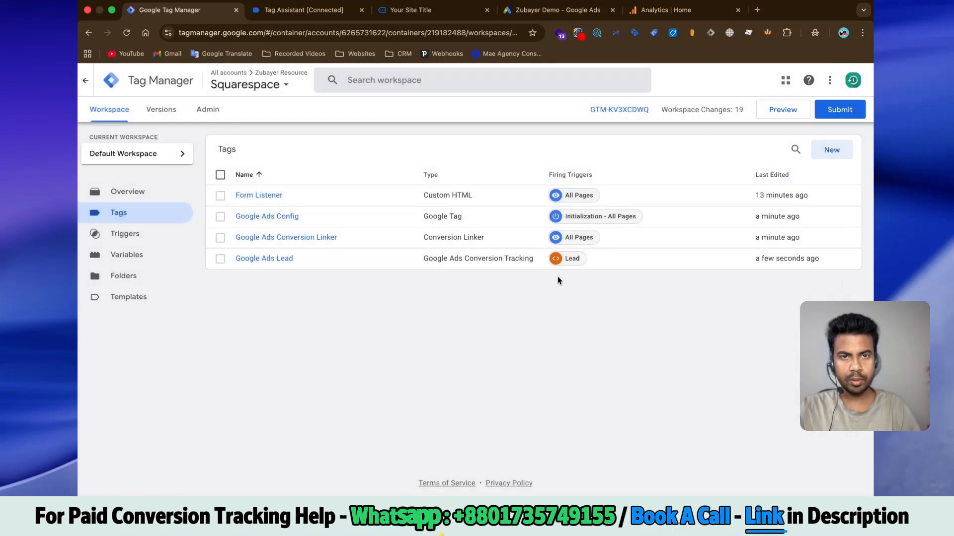
# Step: Finish the Squarespace Form SUbmission conversion setup in Google Ads
pyautogui.click(555, 9)
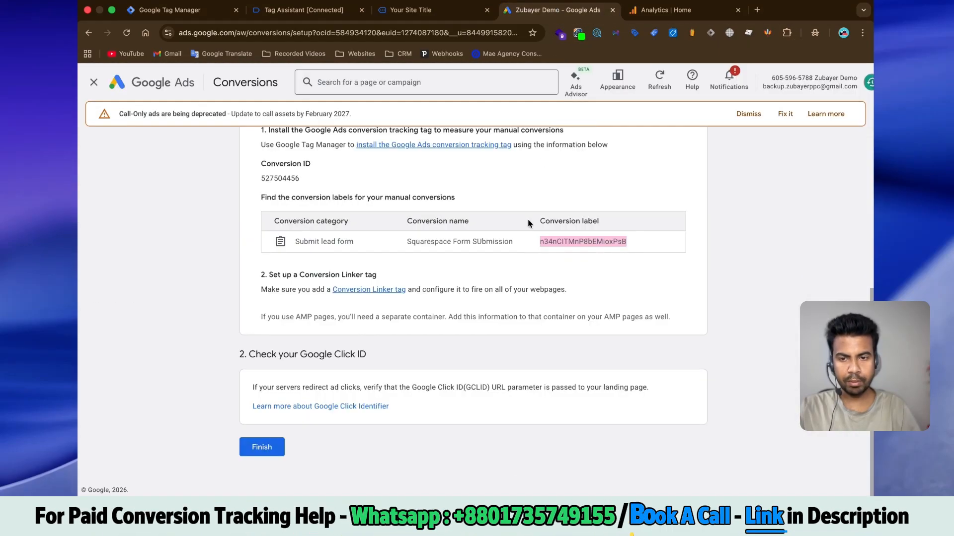
pyautogui.click(257, 448)
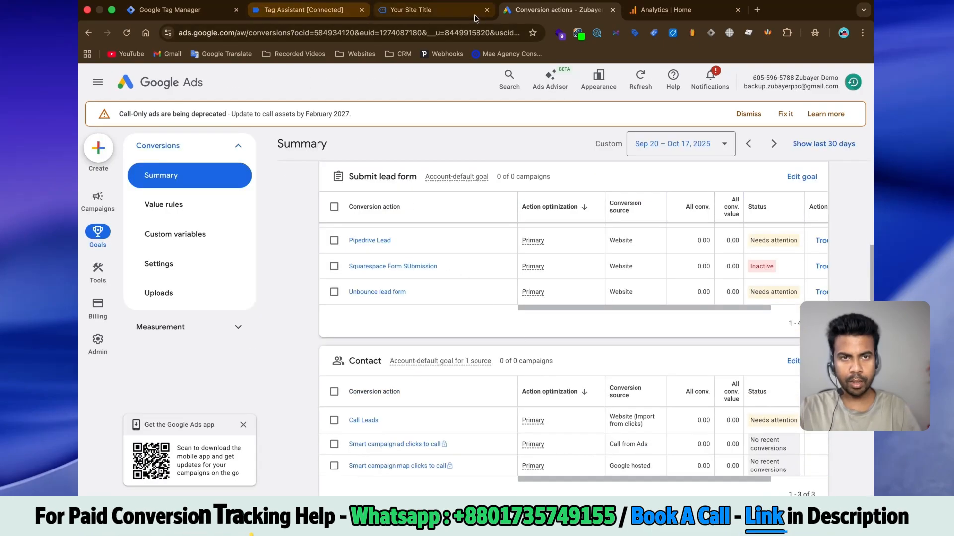
# Step: Copy the measurement ID of the Demo web data stream in Google Analytics
pyautogui.click(660, 11)
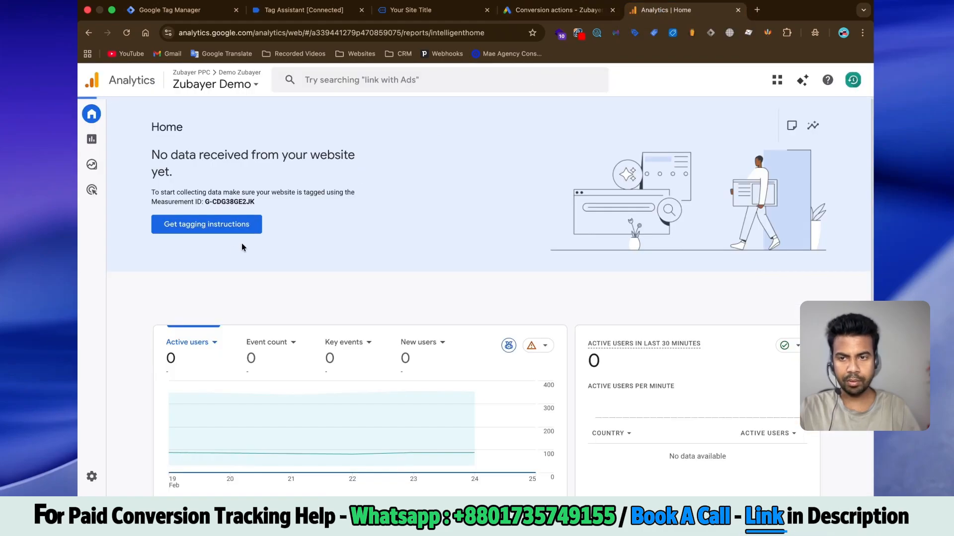
pyautogui.click(212, 226)
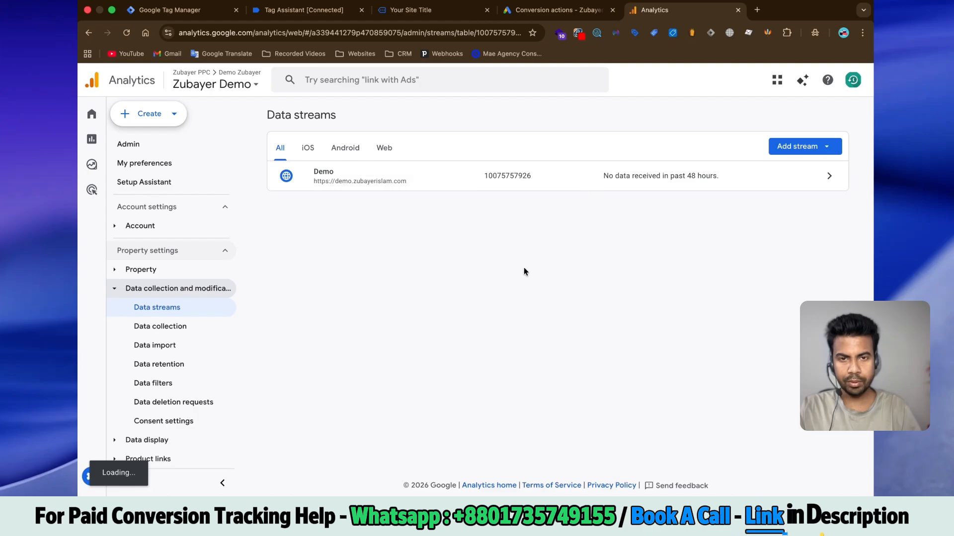
pyautogui.click(496, 177)
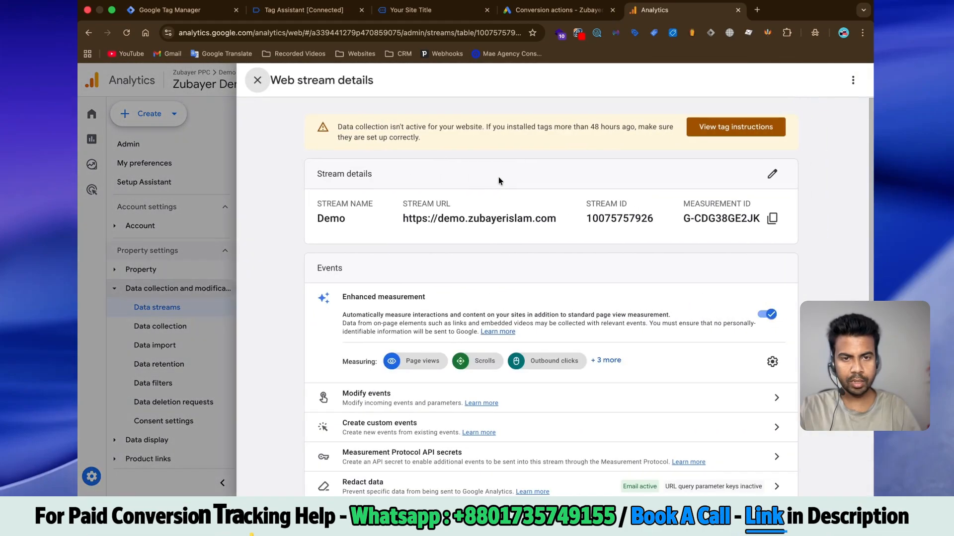
pyautogui.click(774, 219)
# Step: Create a new tag of type Google Tag in the Squarespace container in Tag Manager
pyautogui.press('super+1')
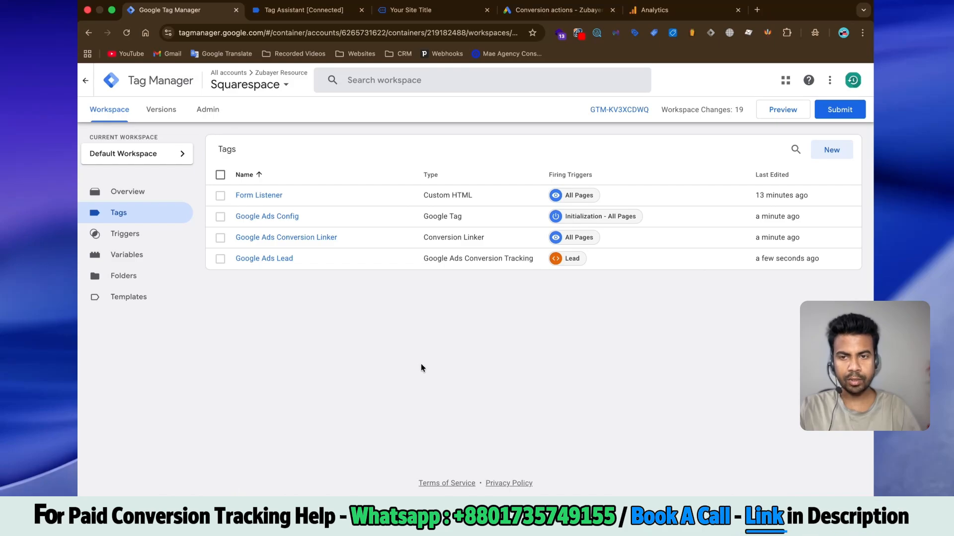
pyautogui.click(831, 150)
pyautogui.click(479, 177)
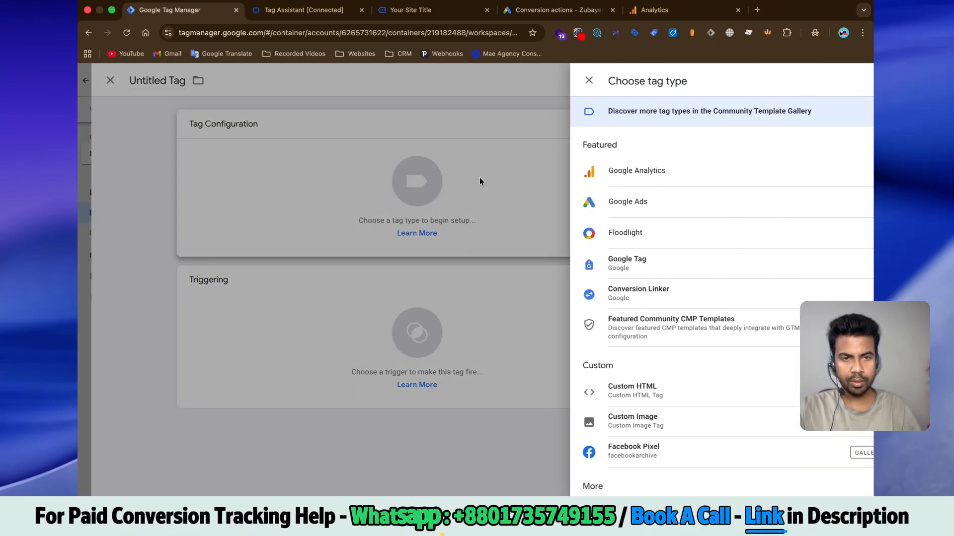
pyautogui.click(596, 267)
# Step: Create a constant variable named GA4 M Id holding the copied measurement ID and use it as the tag ID
pyautogui.click(450, 227)
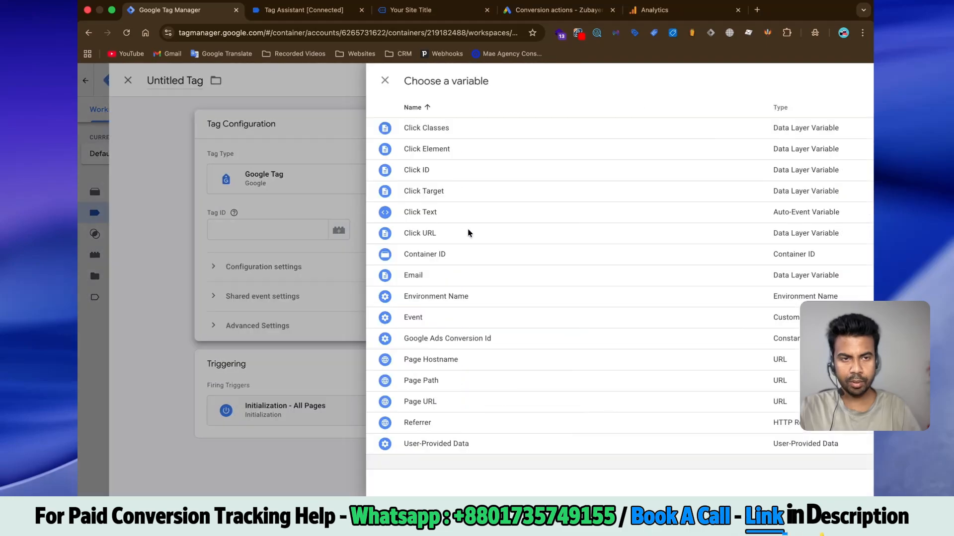
pyautogui.click(854, 78)
pyautogui.write('GA4 M Id')
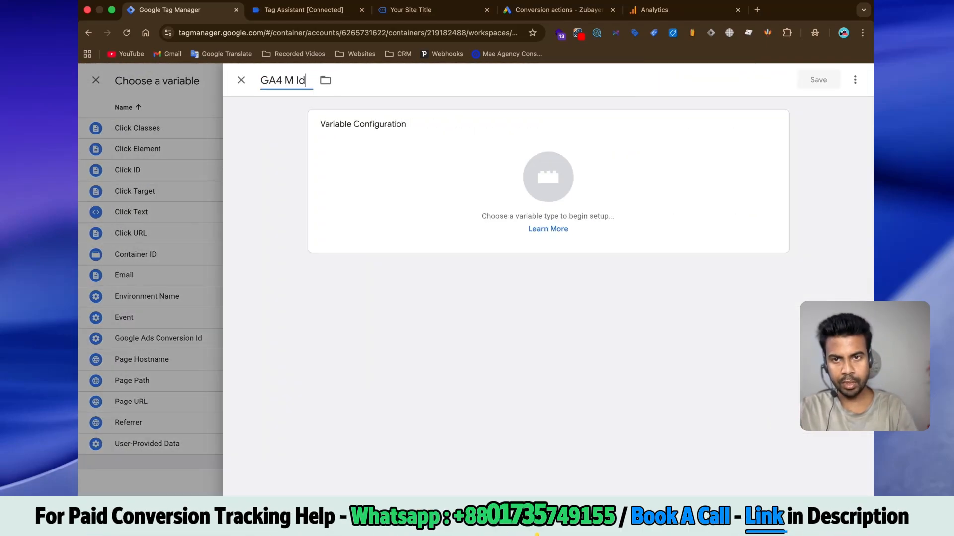
pyautogui.click(385, 183)
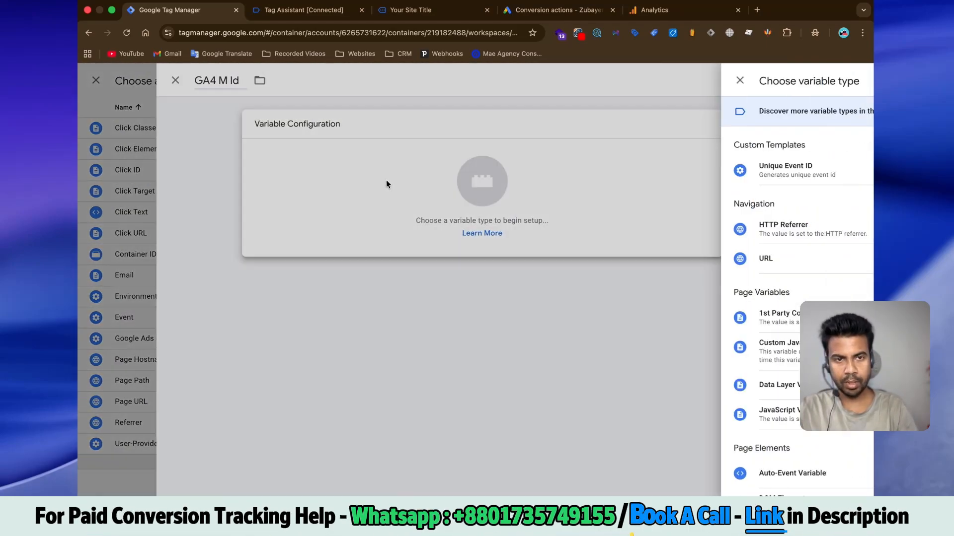
pyautogui.click(853, 80)
pyautogui.write('con')
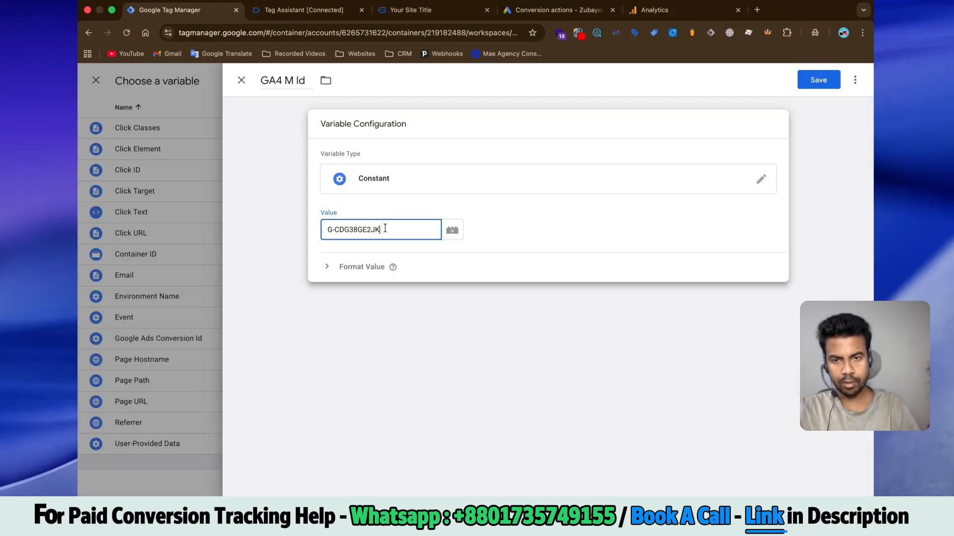
pyautogui.click(818, 81)
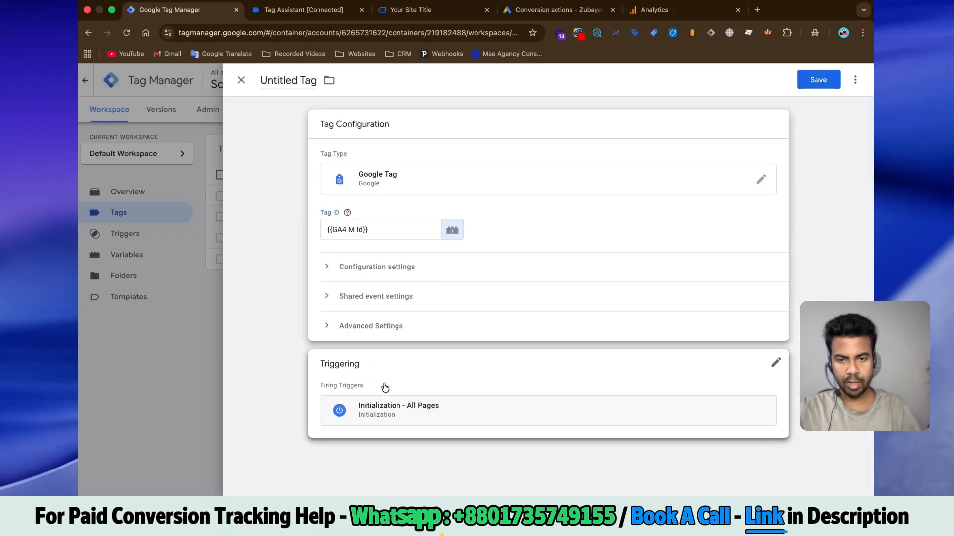
# Step: Add the configuration parameter send_page_view with the value true to the Google Tag
pyautogui.click(407, 267)
pyautogui.scroll(-2, 393, 308)
pyautogui.click(372, 305)
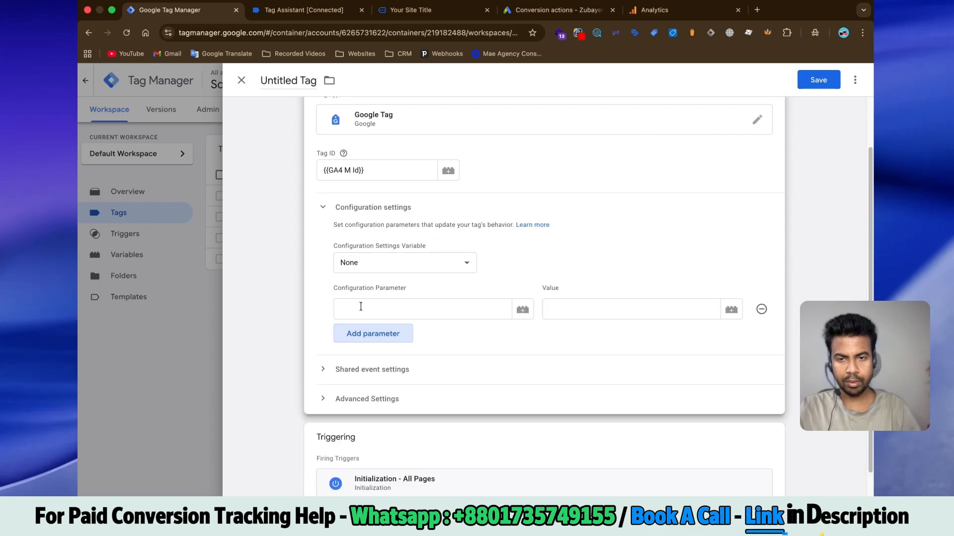
pyautogui.write('send_page_view ')
pyautogui.write('true')
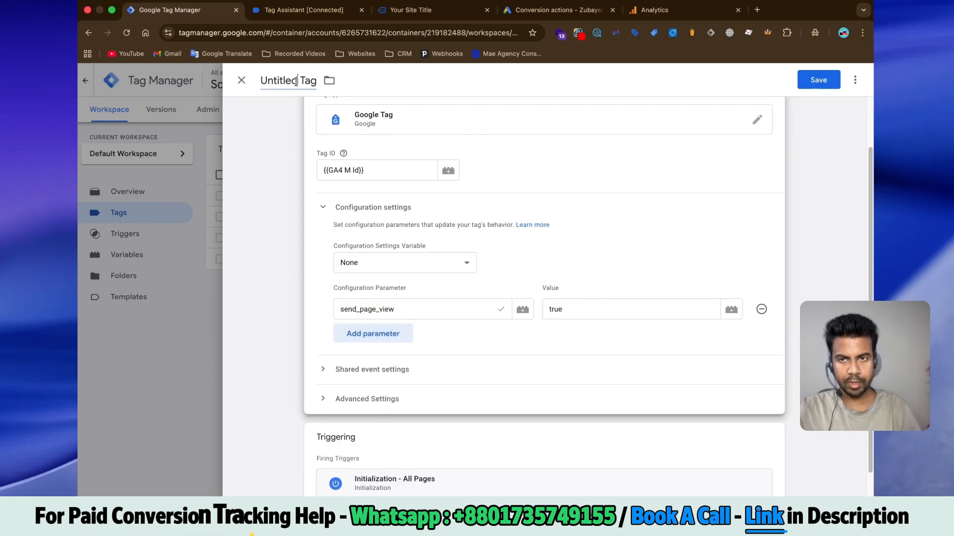
# Step: Name the Google Tag GA4 Config and save it
pyautogui.click(288, 81)
pyautogui.write('GA$')
pyautogui.press('BackSpace')
pyautogui.write('4 Config')
pyautogui.click(818, 80)
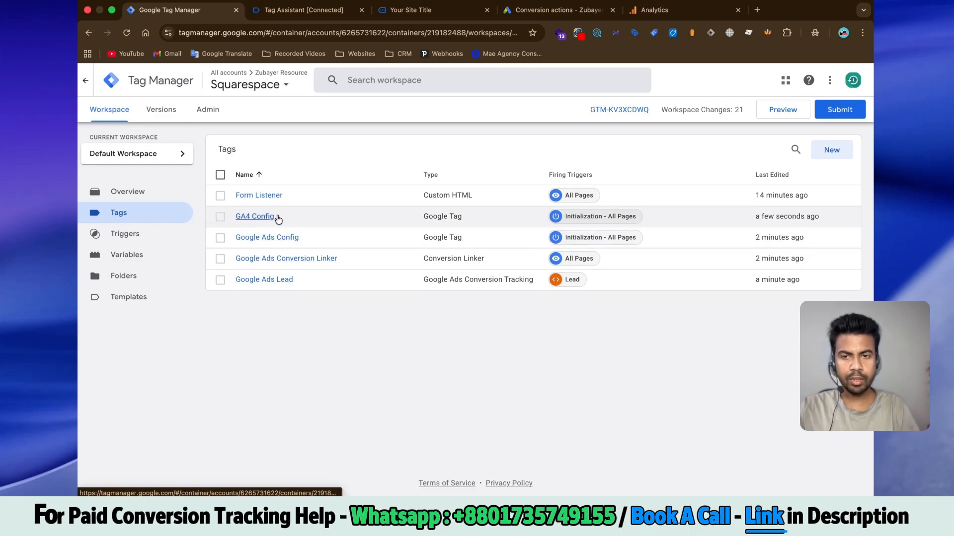
# Step: Create a new tag named GA4 Lead of type Google Analytics: GA4 Event
pyautogui.click(832, 149)
pyautogui.click(285, 81)
pyautogui.write('GA')
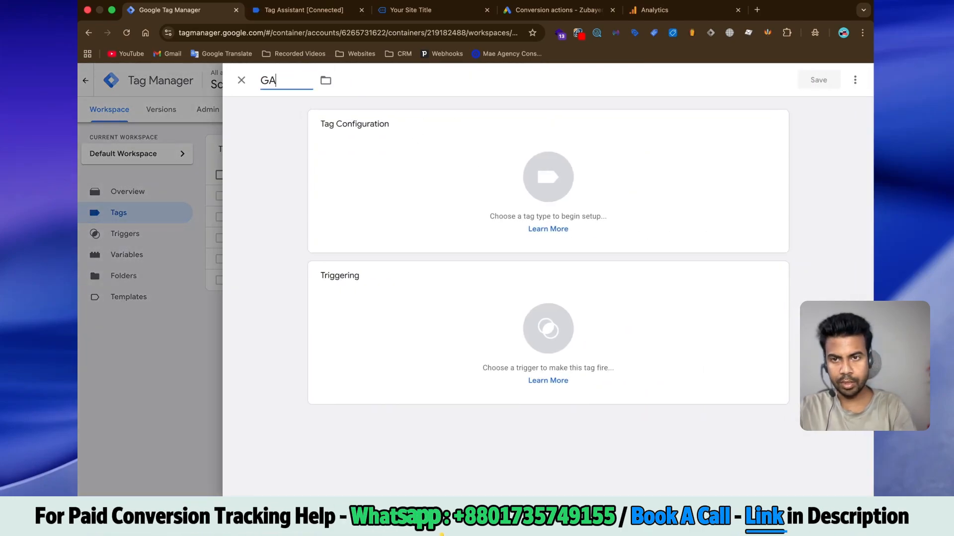
pyautogui.write('4 Lead')
pyautogui.click(399, 187)
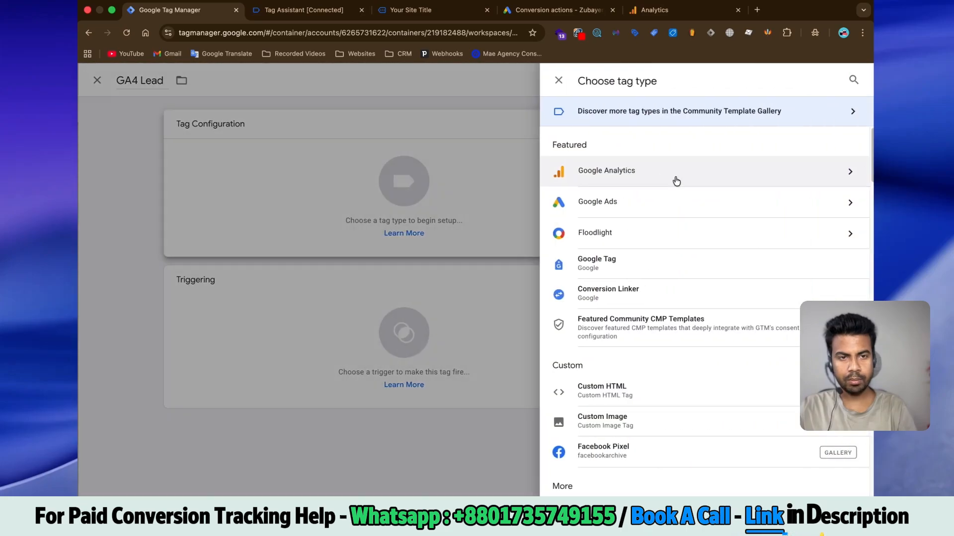
pyautogui.click(626, 177)
pyautogui.click(648, 184)
# Step: Set the GA4 Lead tag's measurement ID to {{GA4 M Id}} and its event name to generate_lead
pyautogui.click(383, 233)
pyautogui.write('{{ga')
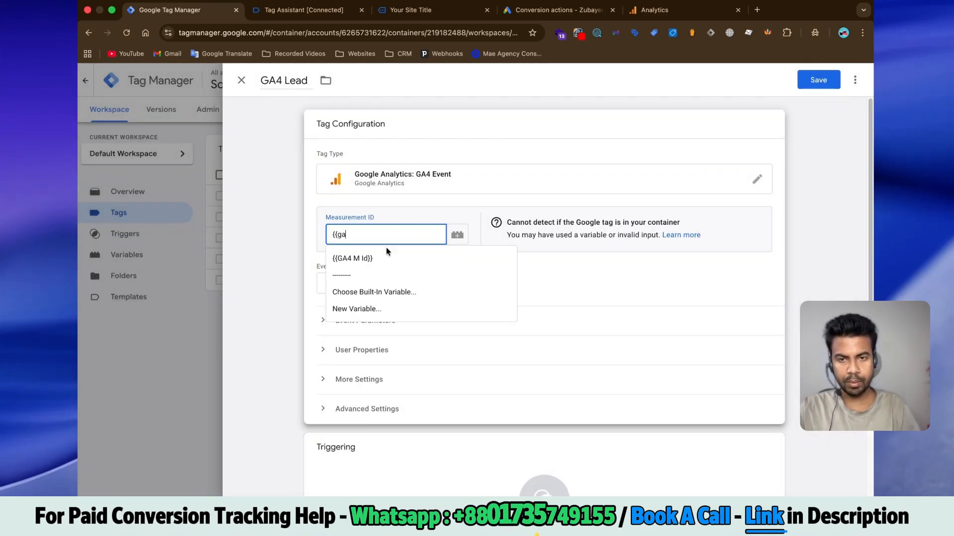
pyautogui.click(386, 258)
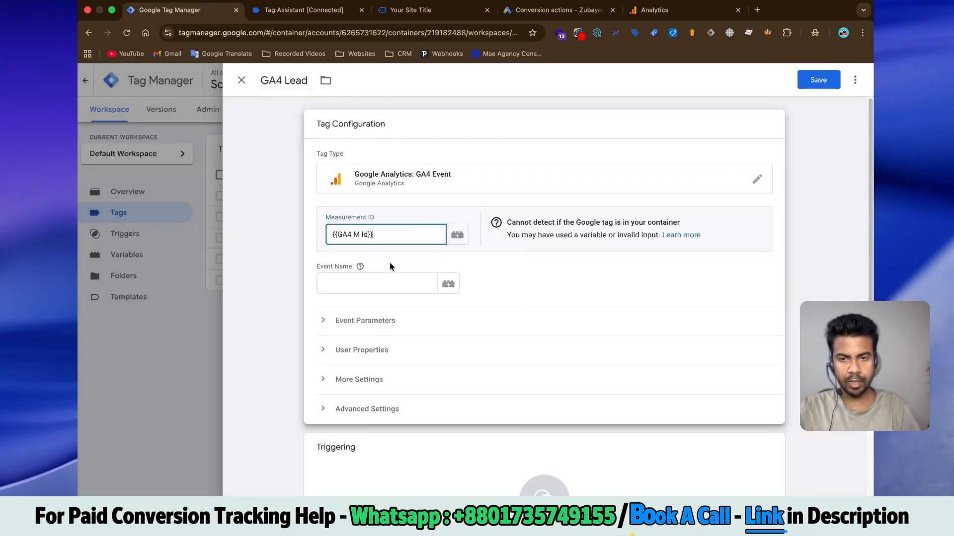
pyautogui.click(378, 283)
pyautogui.scroll(-2, 494, 302)
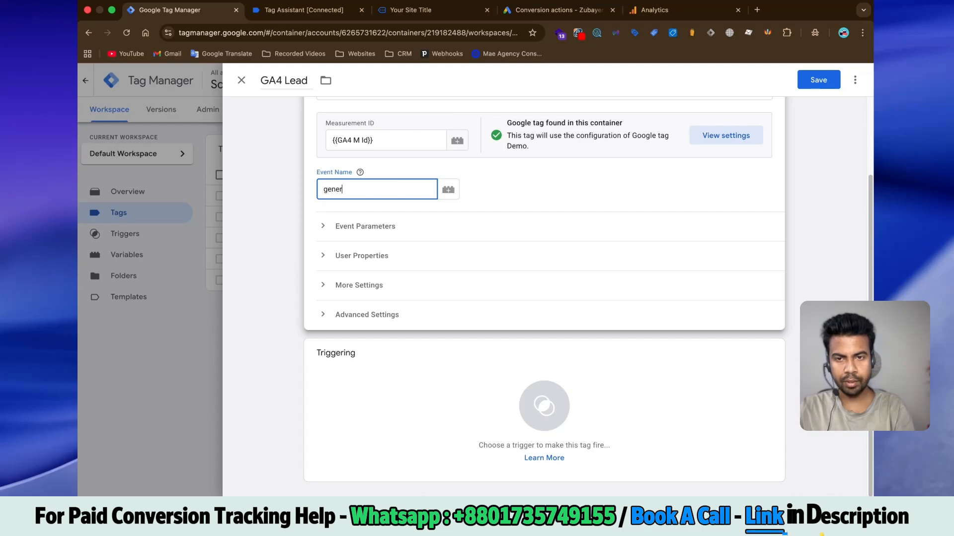
pyautogui.write('generate_lead')
# Step: Assign the Lead custom event trigger to the GA4 Lead tag
pyautogui.click(373, 390)
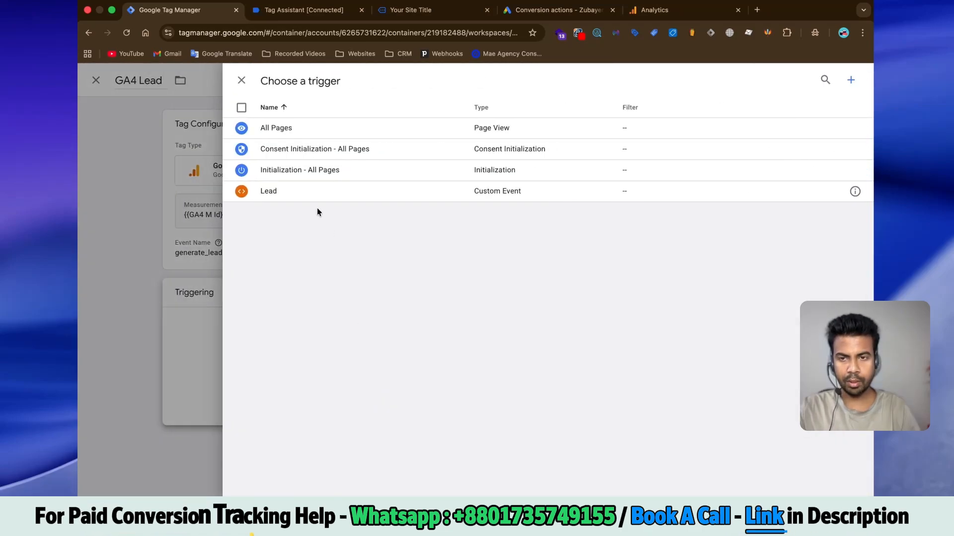
pyautogui.click(317, 192)
# Step: Add the event parameter user_data with the value {{User-Provided Data}} to the GA4 Lead tag and save the tag
pyautogui.scroll(-3, 427, 286)
pyautogui.click(357, 281)
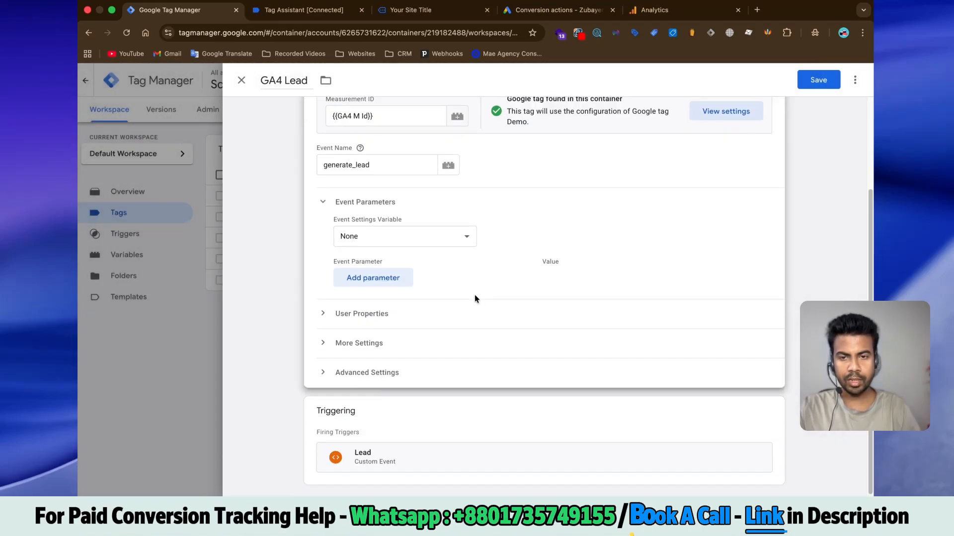
pyautogui.click(368, 275)
pyautogui.write('send')
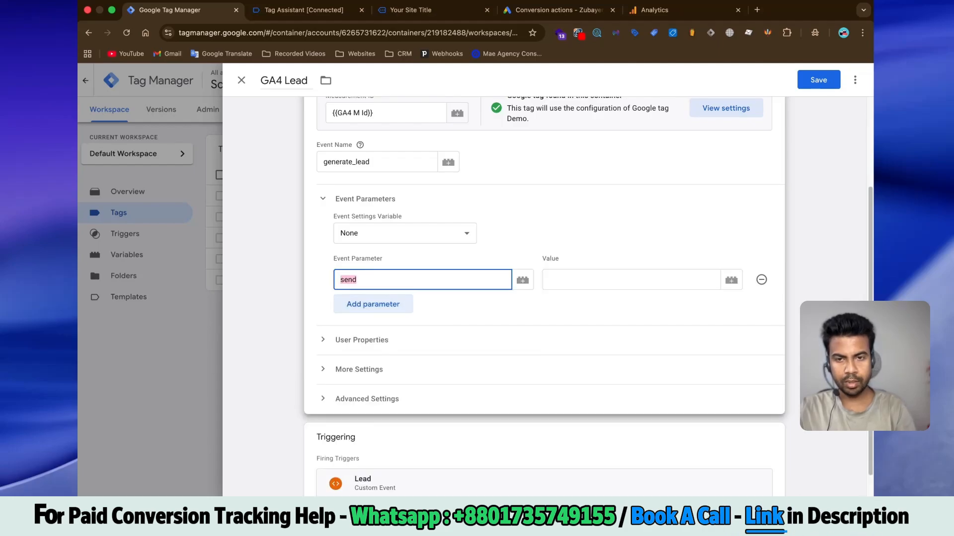
pyautogui.write('user_data')
pyautogui.click(677, 271)
pyautogui.write('{{User-Provided Data}}')
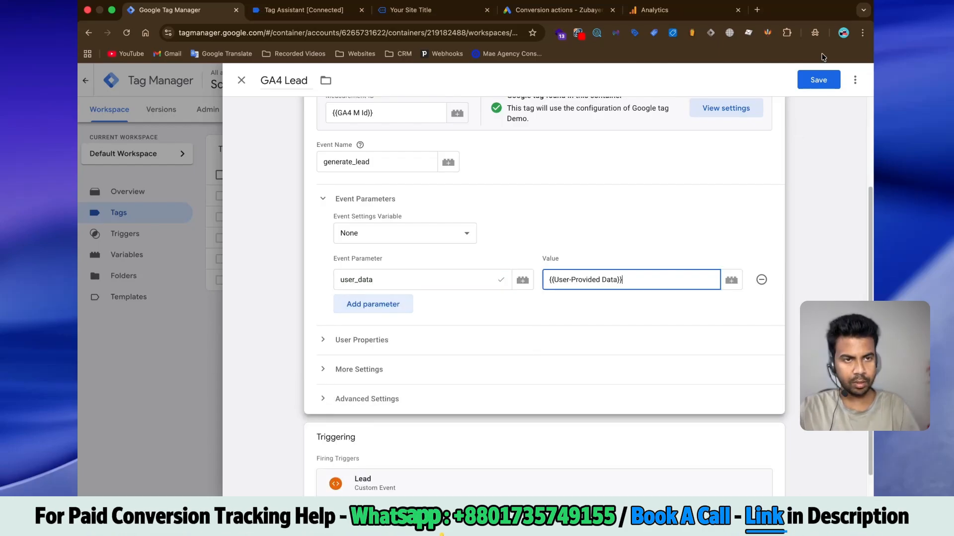
pyautogui.click(818, 80)
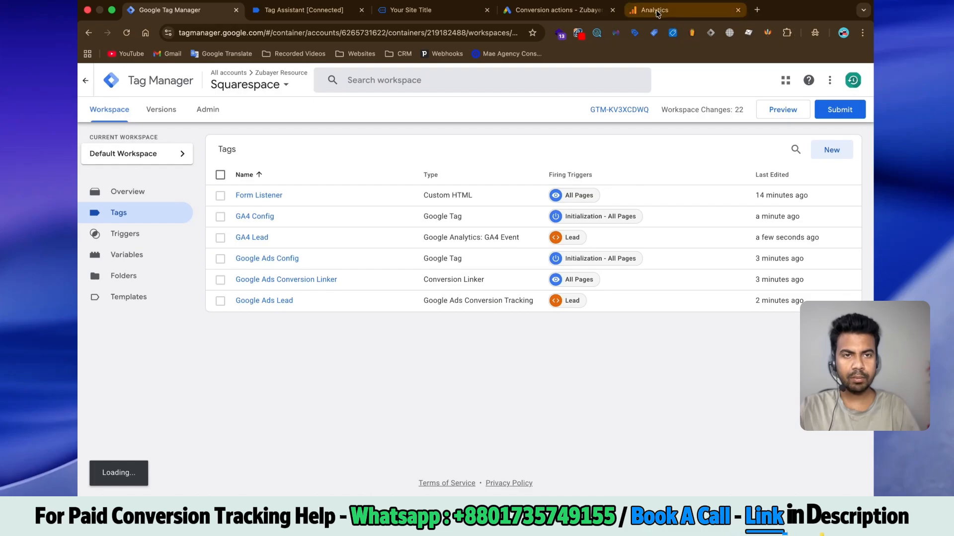
# Step: Open DebugView in Google Analytics, and start a Google Tag Manager preview of the Squarespace container
pyautogui.click(656, 14)
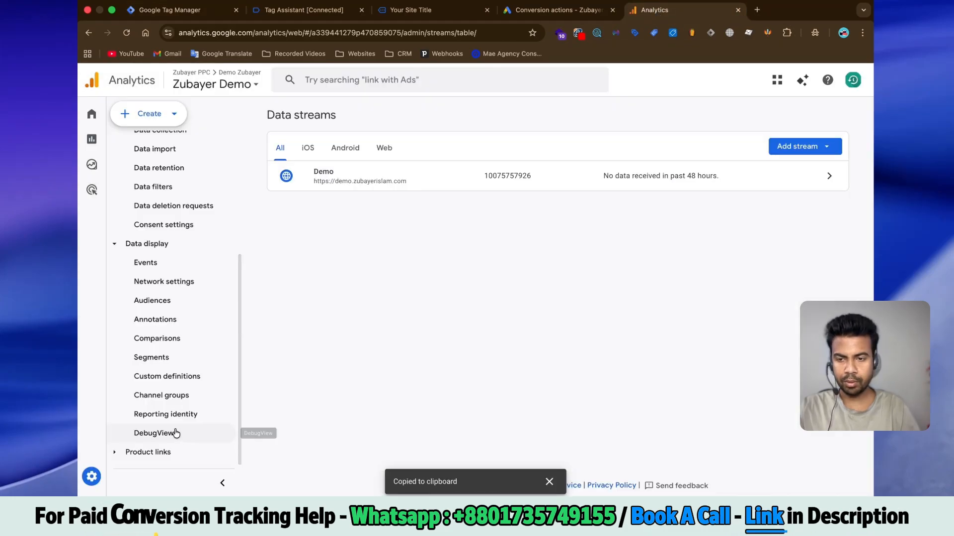
pyautogui.click(223, 435)
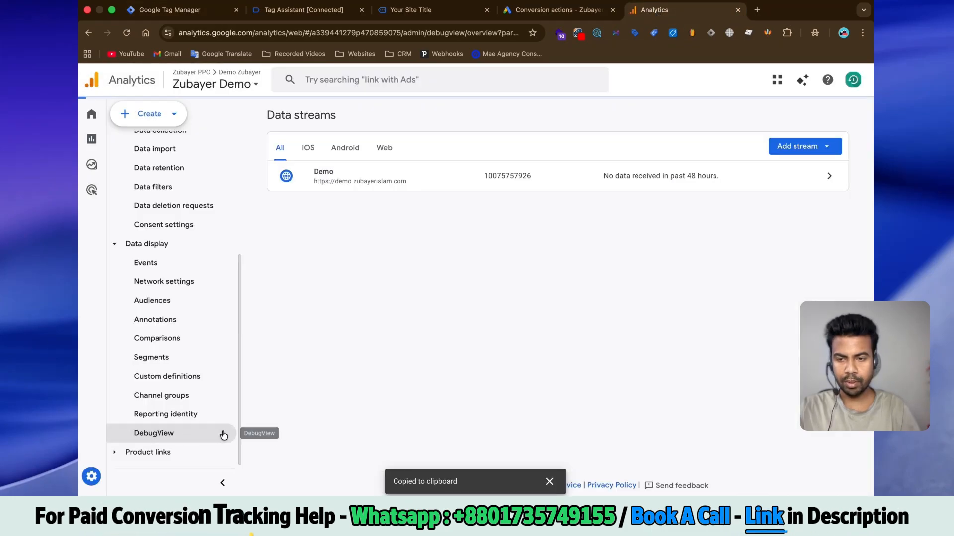
pyautogui.click(169, 10)
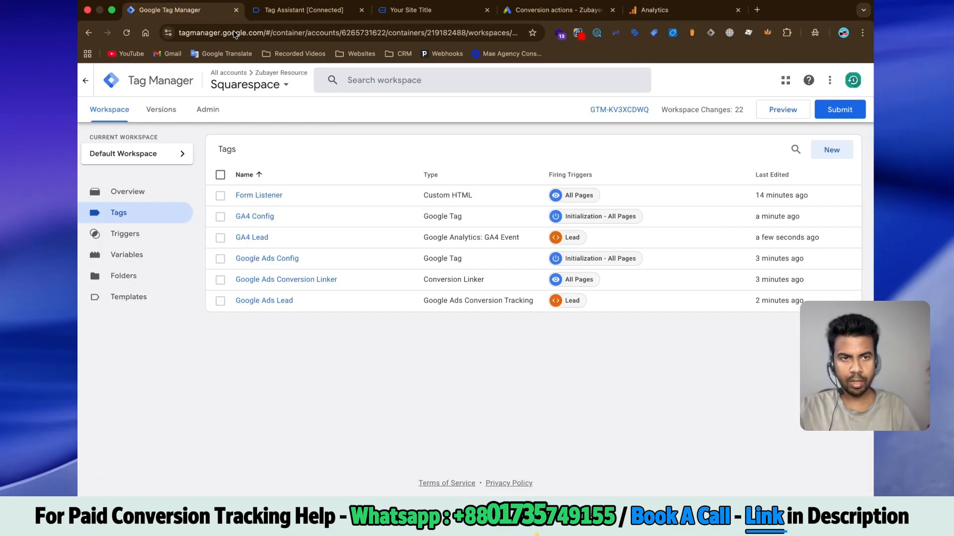
pyautogui.click(781, 118)
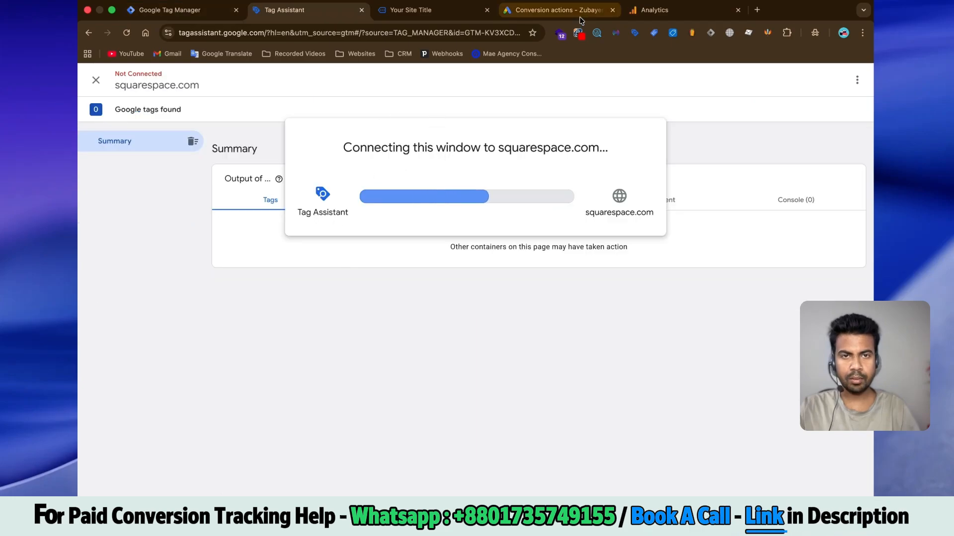
# Step: Look over the Google Ads conversion summary, the Google Analytics DebugView and the previewed Squarespace page
pyautogui.click(580, 18)
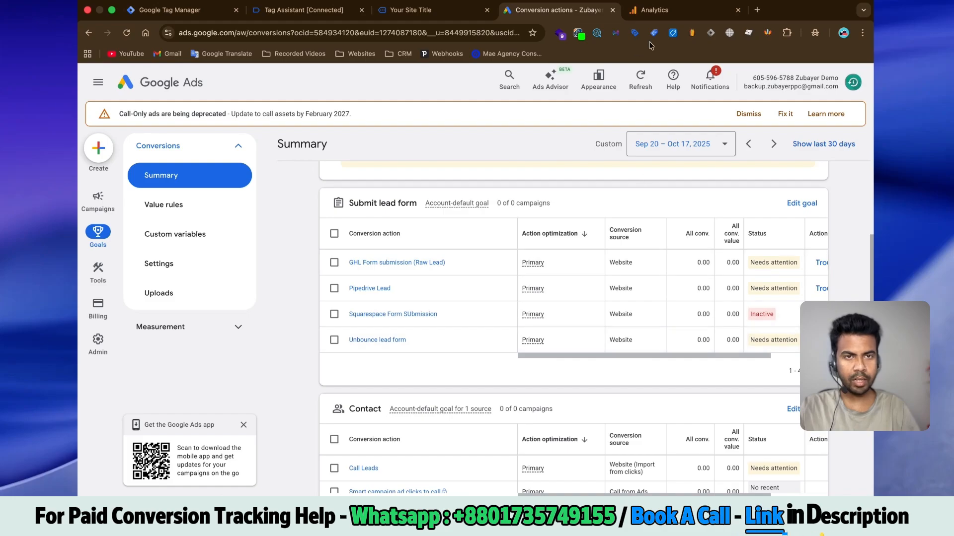
pyautogui.click(654, 10)
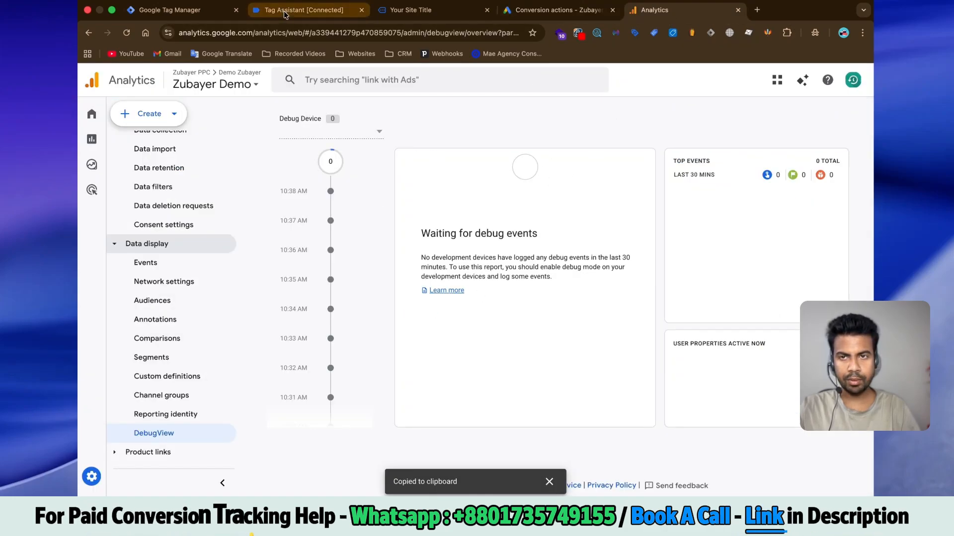
pyautogui.click(410, 10)
pyautogui.scroll(-15, 495, 311)
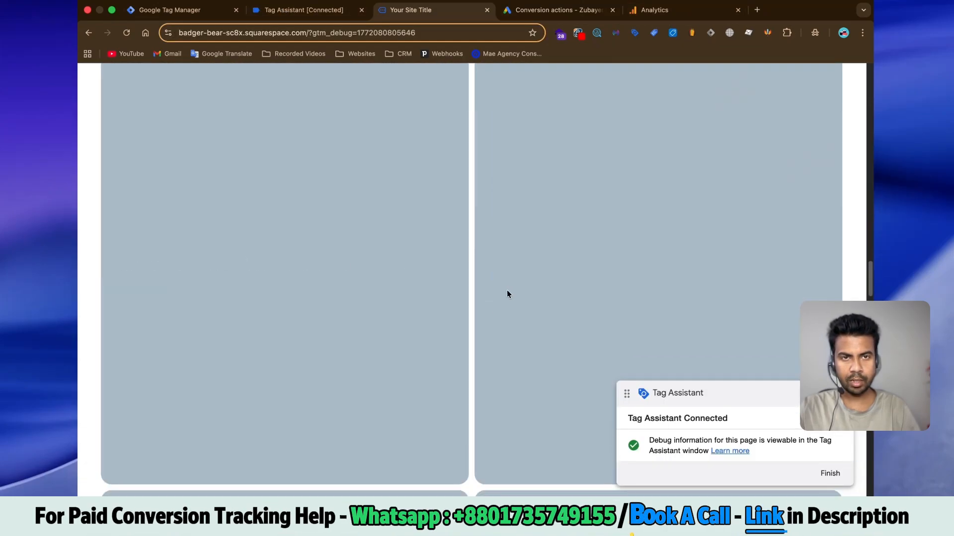
# Step: In Tag Assistant, examine the container's fired tags and the hits sent by the Google Ads and GA4 tags
pyautogui.click(300, 10)
pyautogui.click(474, 265)
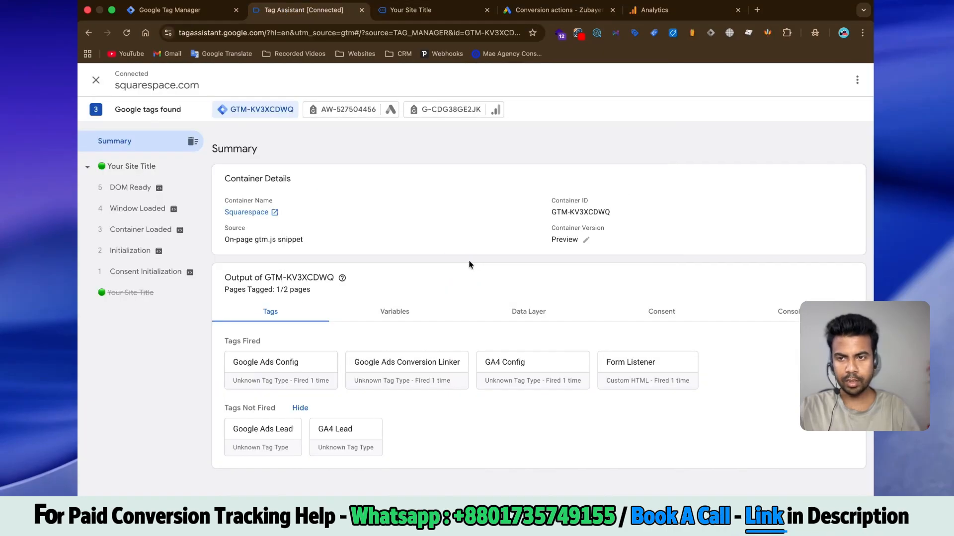
pyautogui.click(357, 112)
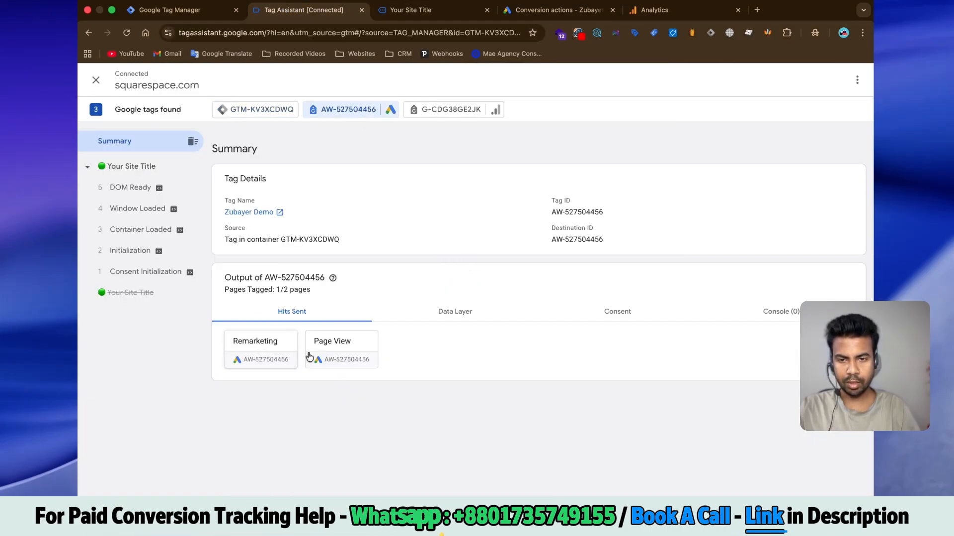
pyautogui.click(448, 110)
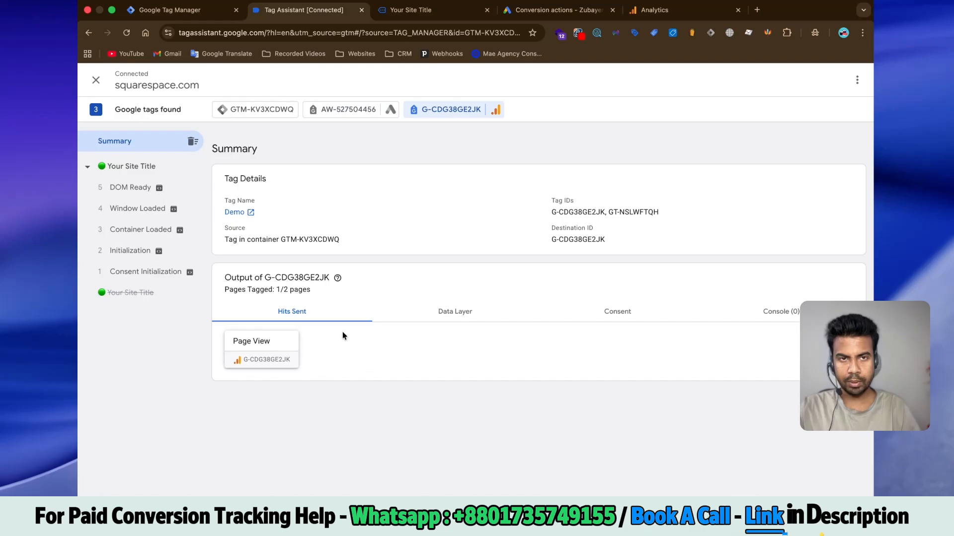
# Step: Check the Google Analytics home overview, and reload the previewed Squarespace page
pyautogui.click(654, 10)
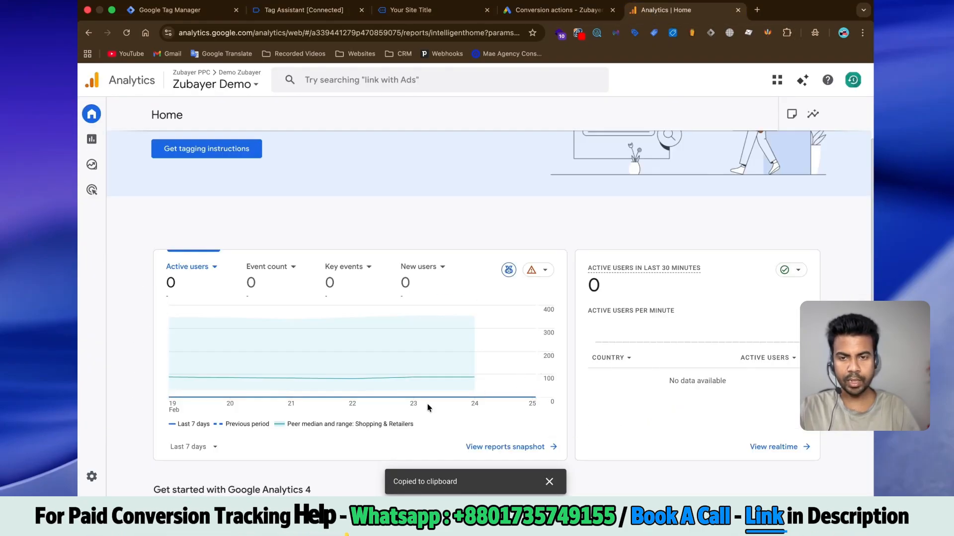
pyautogui.scroll(-4, 428, 407)
pyautogui.scroll(5, 667, 360)
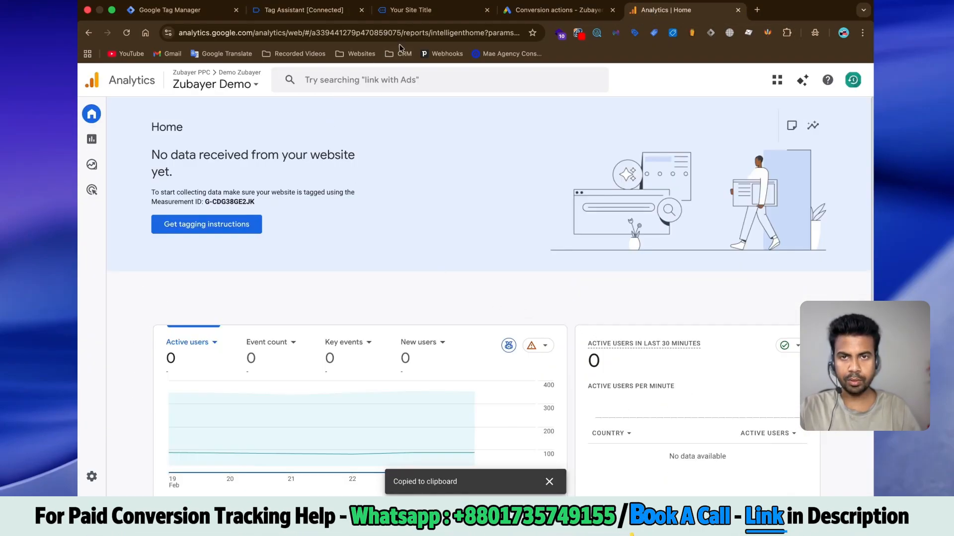
pyautogui.click(410, 9)
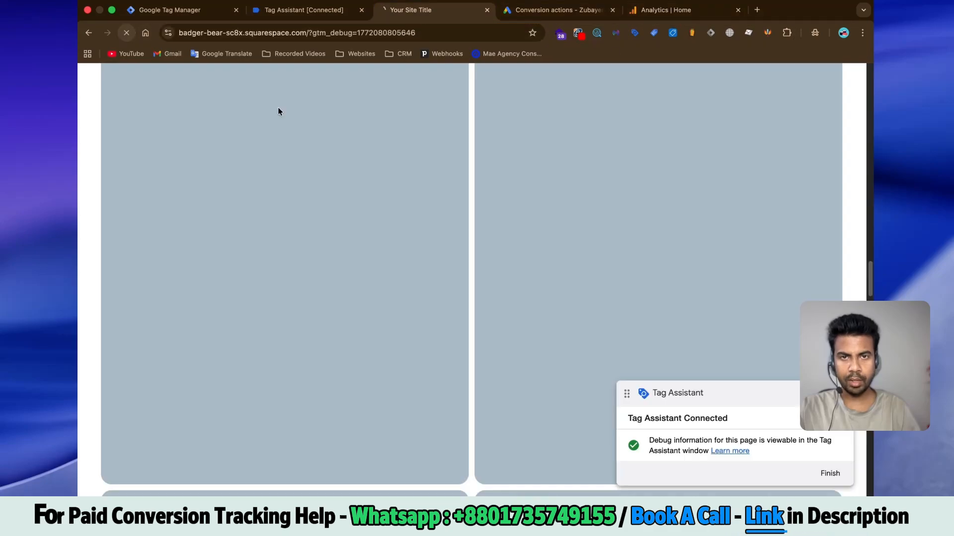
# Step: Switch back to Google Analytics and reopen DebugView from the property's admin settings
pyautogui.click(664, 9)
pyautogui.click(95, 476)
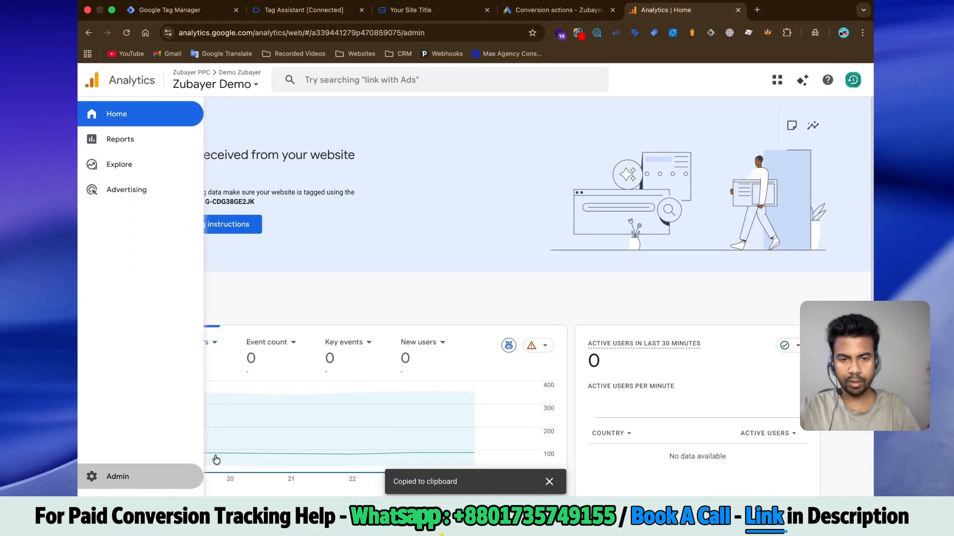
pyautogui.scroll(-6, 564, 364)
pyautogui.click(318, 422)
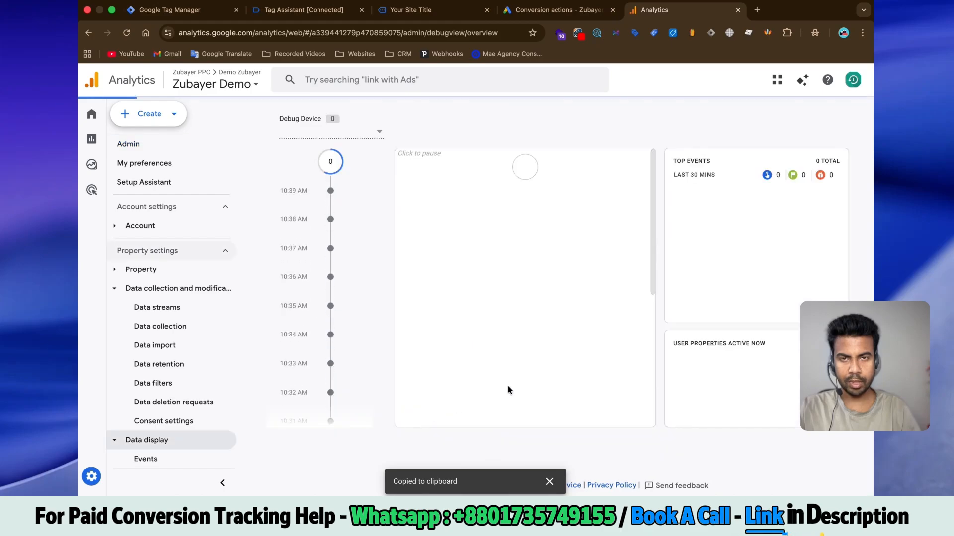